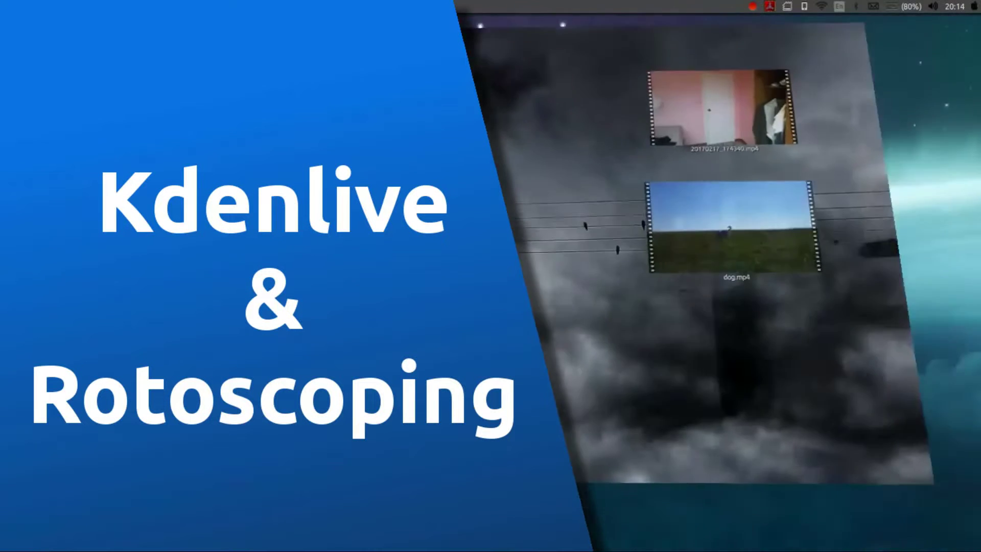
- Launch Kdenlive by searching 'kden' in the Unity dash
{"action": "key", "text": "super"}
{"action": "type", "text": "kden"}
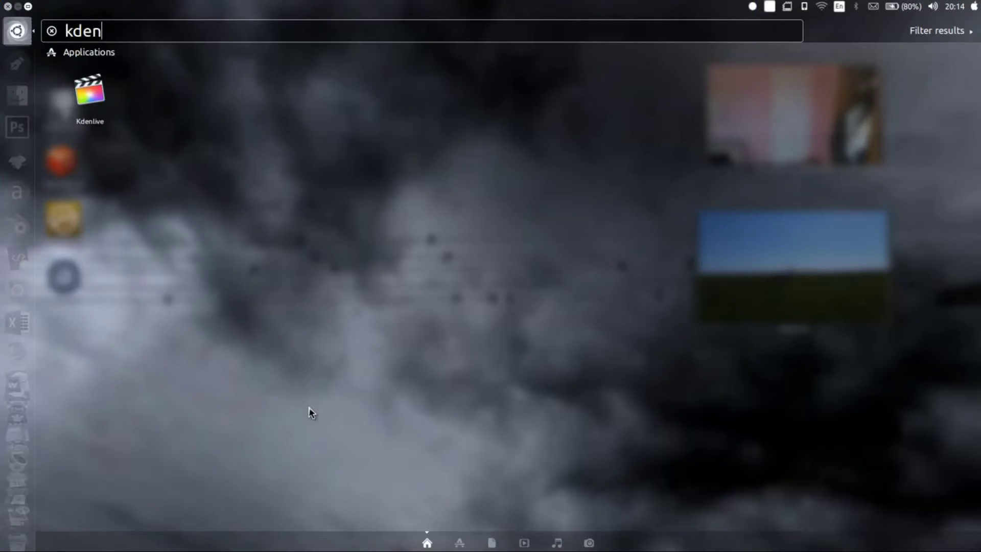
{"action": "key", "text": "Return"}
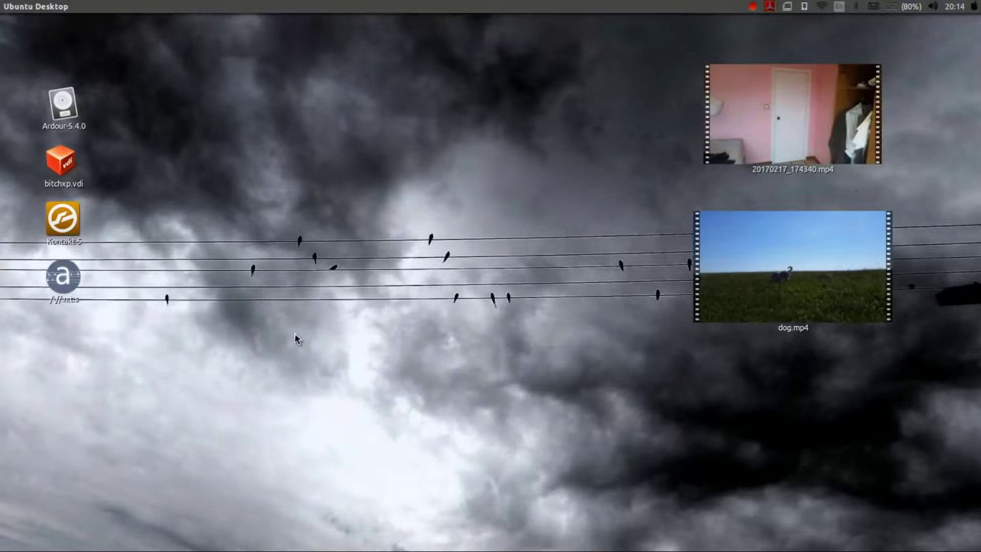
{"action": "key", "text": "ctrl+alt+Right"}
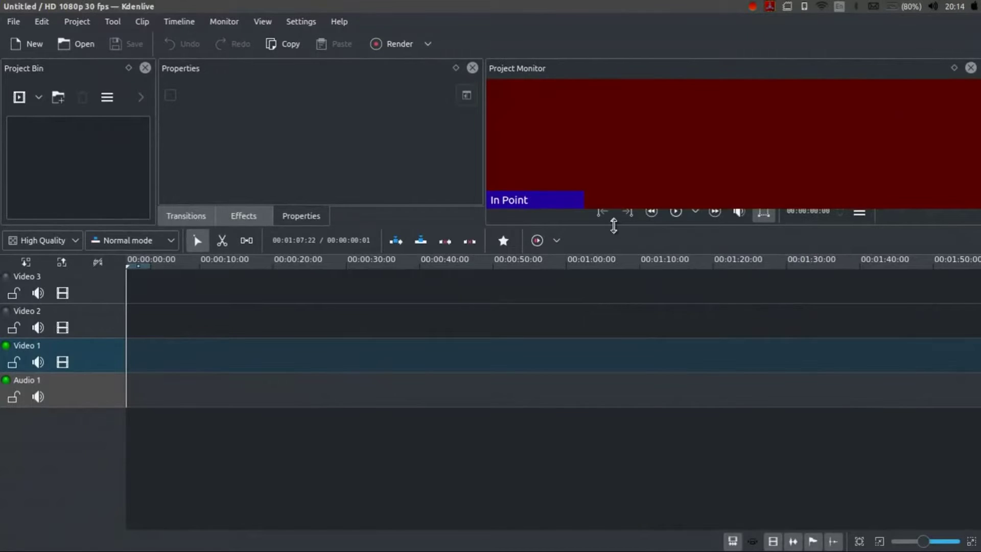
- Import dog.mp4 and 20170217_174340.mp4 from the desktop into the Project Bin
{"action": "left_click_drag", "start_coordinate": [614, 225], "coordinate": [600, 403]}
{"action": "key", "text": "ctrl+super+Left"}
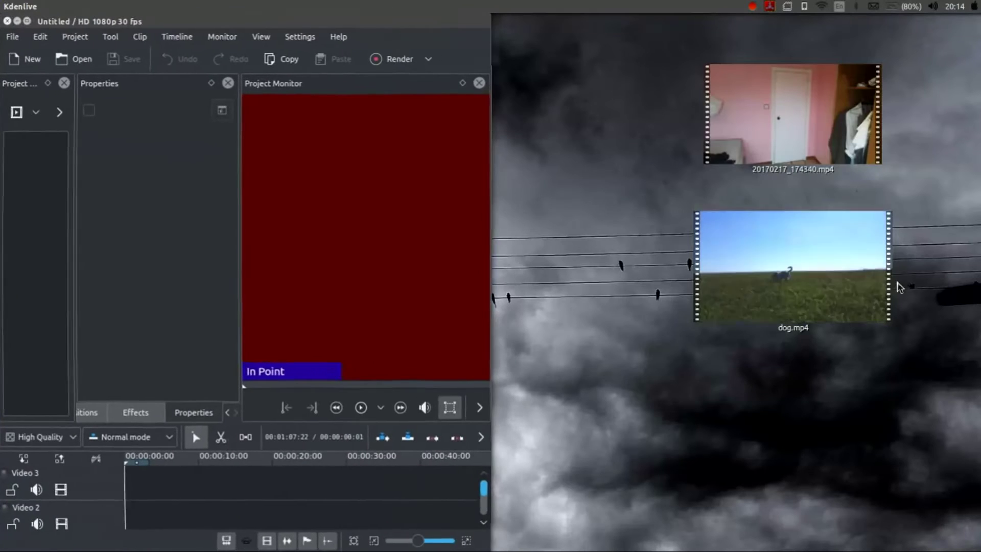
{"action": "left_click_drag", "start_coordinate": [913, 120], "coordinate": [68, 240]}
{"action": "key", "text": "ctrl+super+Up"}
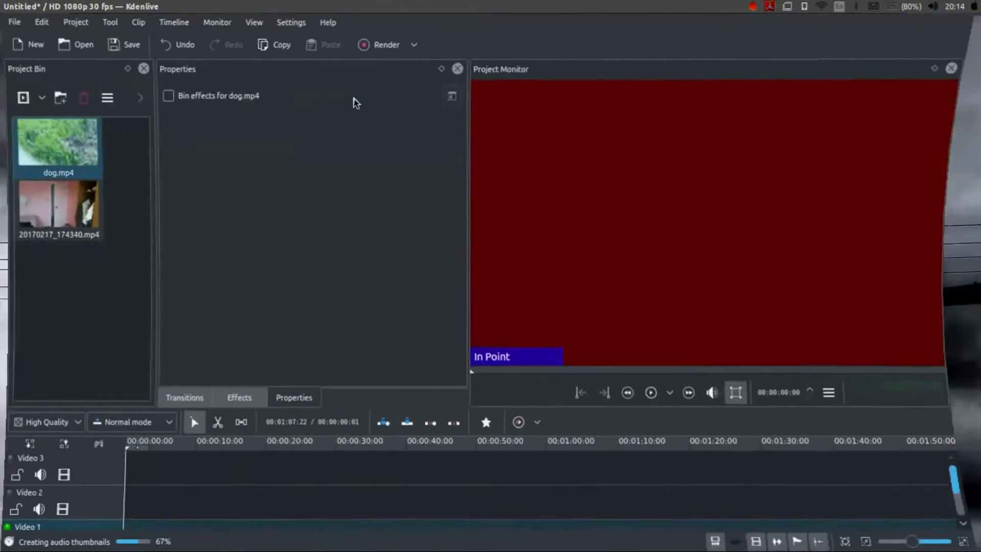
- Enable Proxy Clip for both 20170217_174340.mp4 and dog.mp4
{"action": "left_click", "coordinate": [70, 339]}
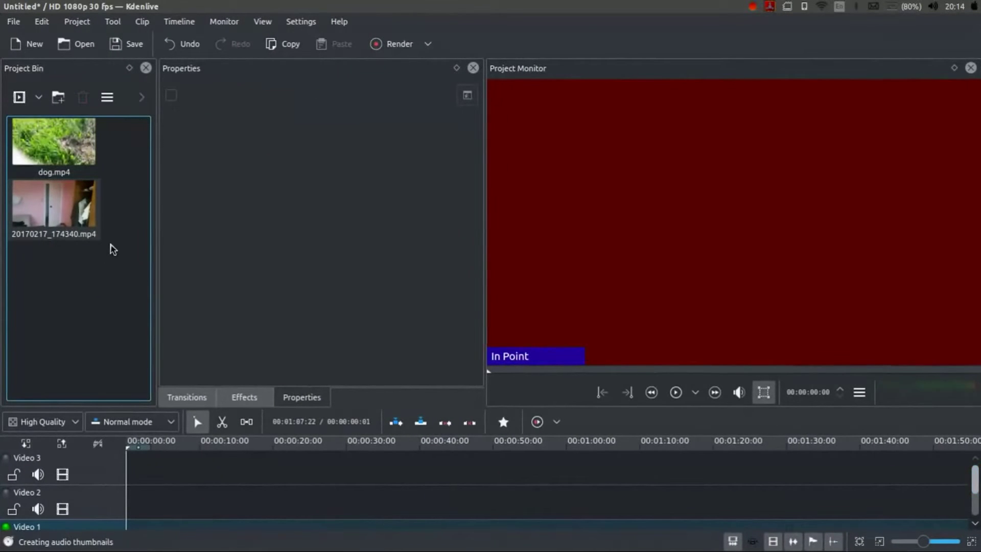
{"action": "left_click", "coordinate": [46, 197]}
{"action": "right_click", "coordinate": [51, 189]}
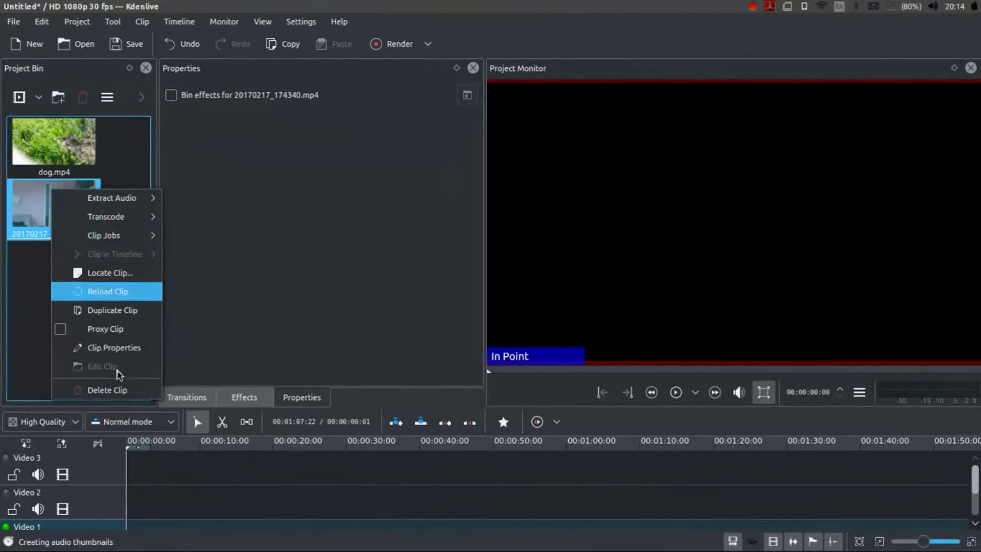
{"action": "left_click", "coordinate": [103, 328]}
{"action": "right_click", "coordinate": [70, 150]}
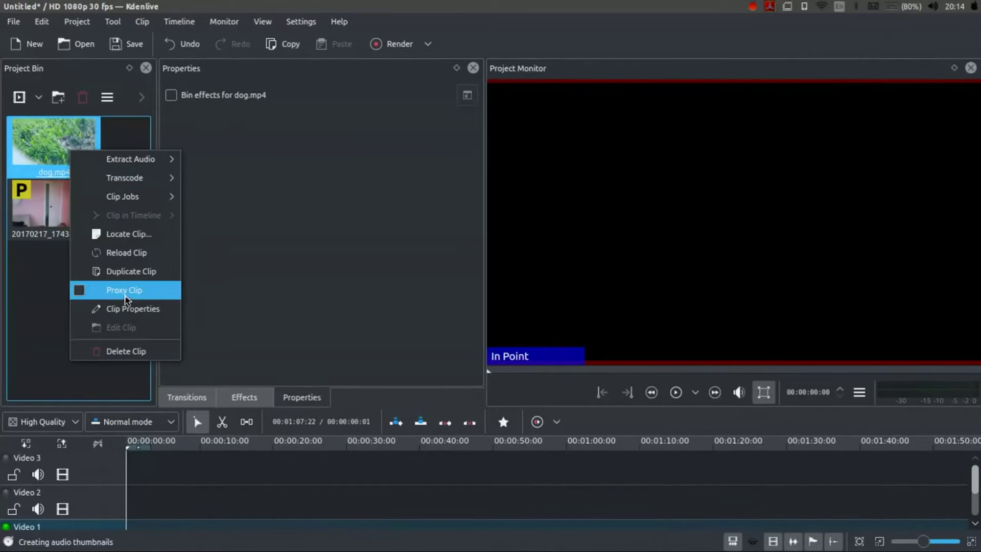
{"action": "left_click", "coordinate": [124, 290]}
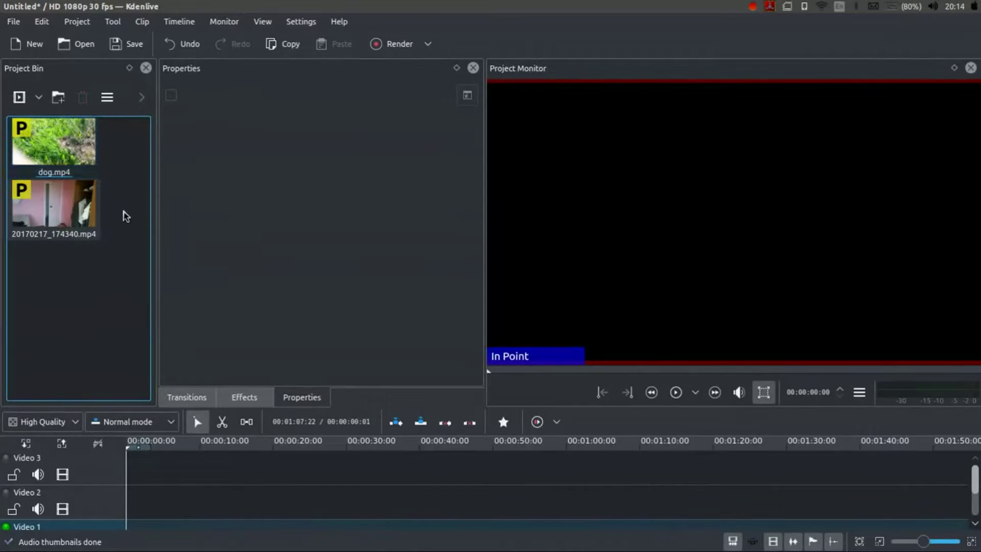
{"action": "mouse_move", "coordinate": [521, 407]}
{"action": "left_mouse_down"}
{"action": "mouse_move", "coordinate": [521, 389]}
{"action": "mouse_move", "coordinate": [532, 399]}
{"action": "left_mouse_up"}
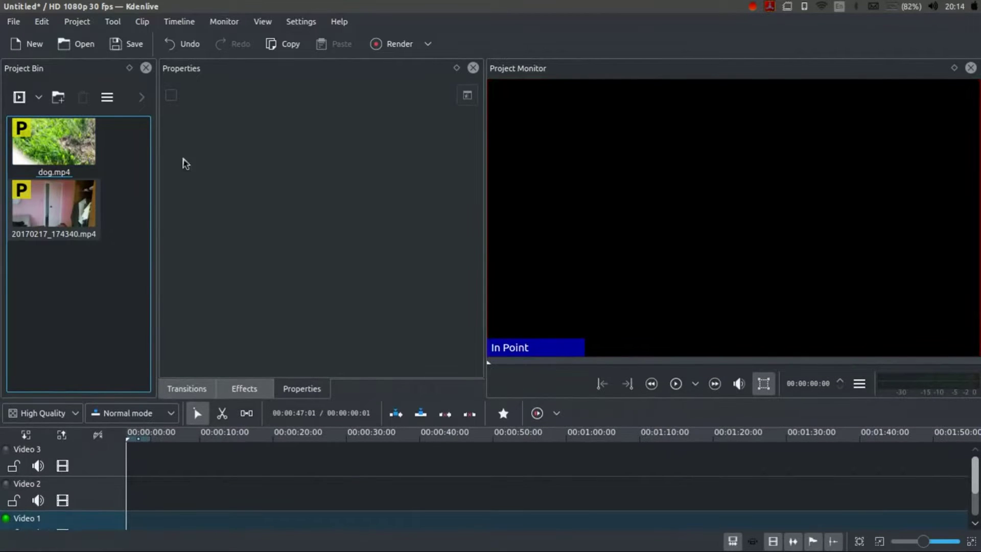
- Place dog.mp4 on Video 2, ungroup it and delete its audio part
{"action": "left_click_drag", "start_coordinate": [81, 153], "coordinate": [421, 486]}
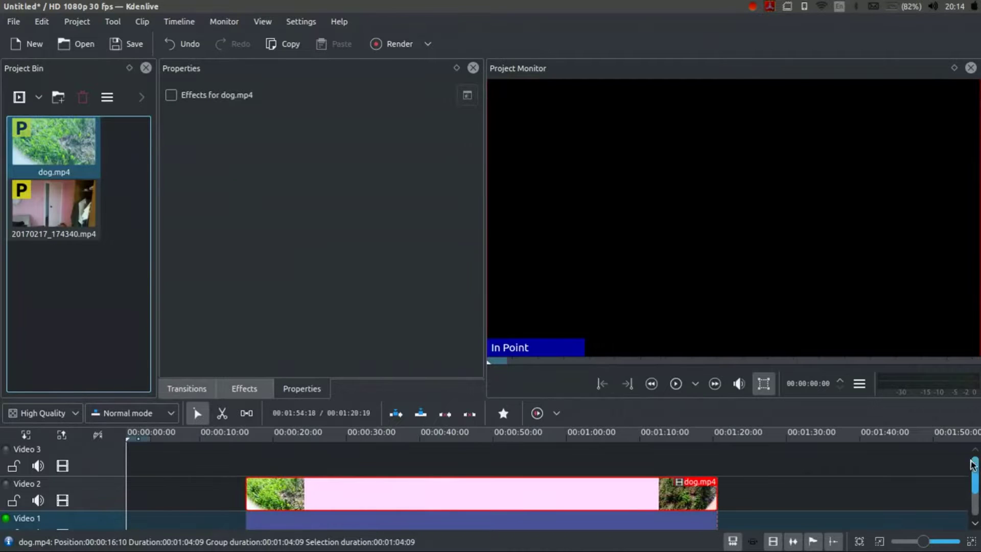
{"action": "scroll", "coordinate": [973, 480], "scroll_direction": "down", "scroll_amount": 1}
{"action": "right_click", "coordinate": [689, 465]}
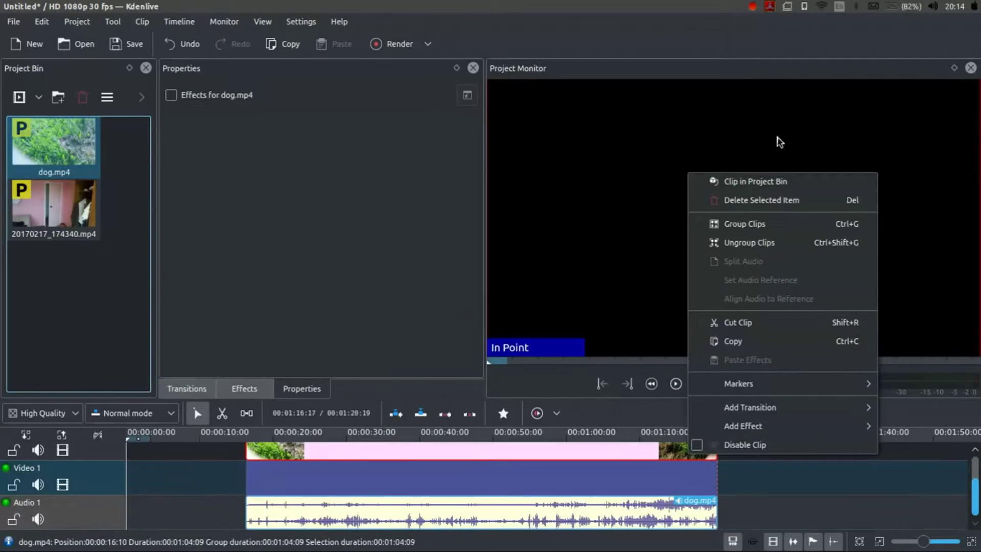
{"action": "left_click", "coordinate": [788, 241]}
{"action": "left_click", "coordinate": [685, 520]}
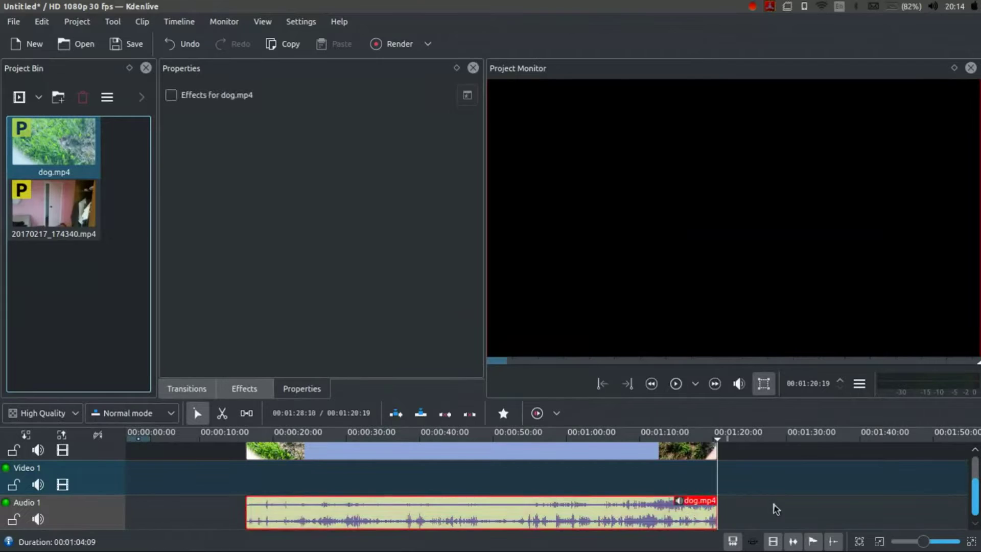
{"action": "key", "text": "Delete"}
- Put 20170217_174340.mp4 on Video 3, starting just after the dog clip ends
{"action": "scroll", "coordinate": [973, 495], "scroll_direction": "up", "scroll_amount": 1}
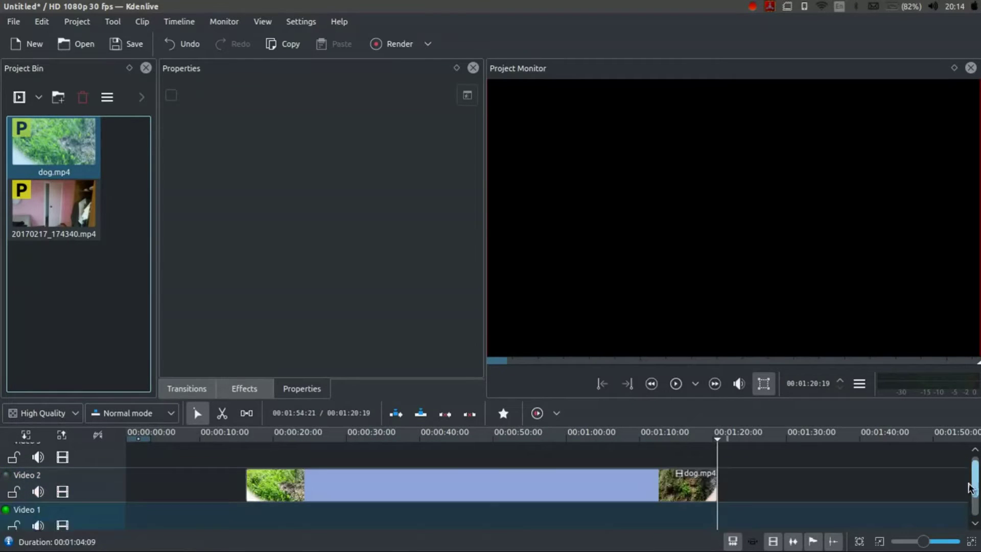
{"action": "left_click_drag", "start_coordinate": [54, 210], "coordinate": [487, 434]}
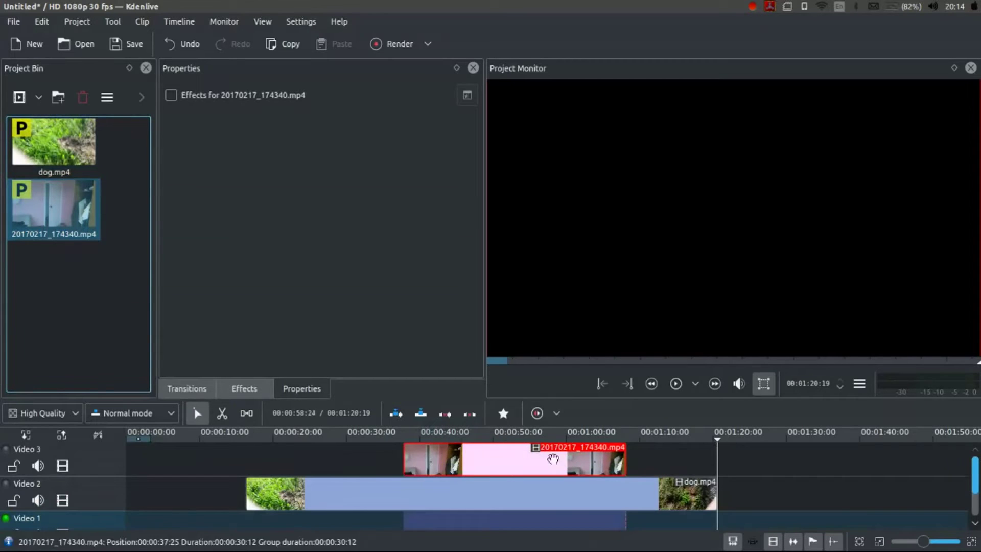
{"action": "left_click_drag", "start_coordinate": [553, 458], "coordinate": [837, 460]}
{"action": "right_click", "coordinate": [837, 460]}
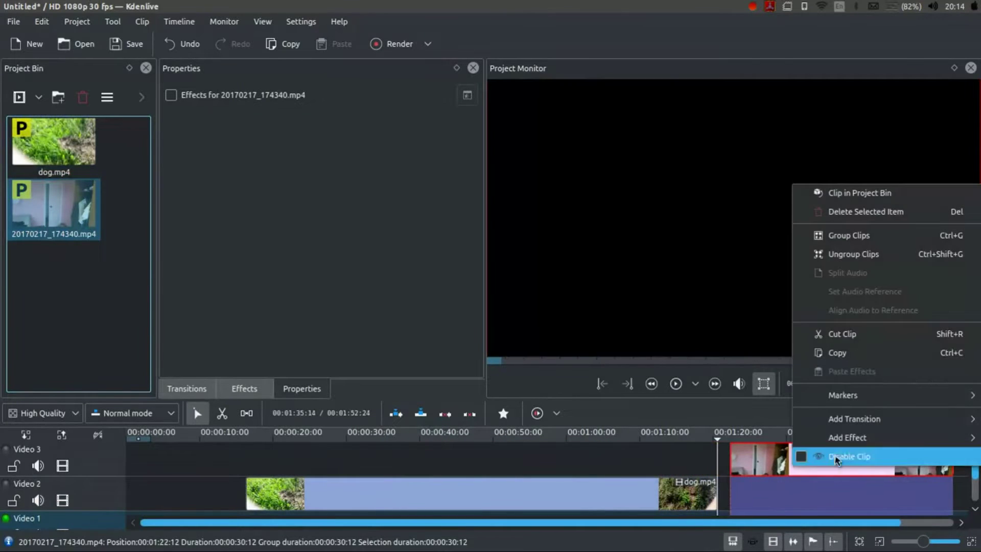
{"action": "left_click", "coordinate": [836, 456]}
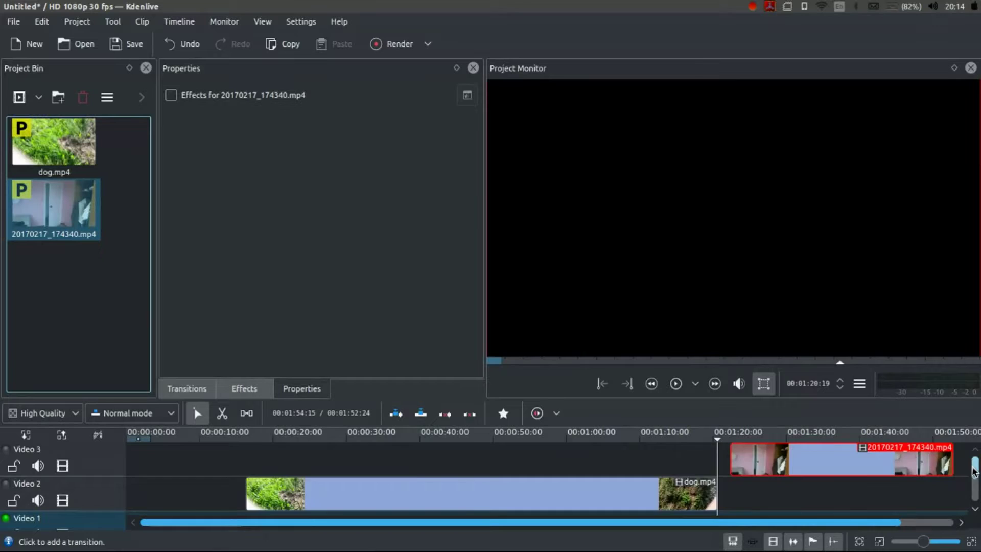
{"action": "scroll", "coordinate": [974, 471], "scroll_direction": "down", "scroll_amount": 2}
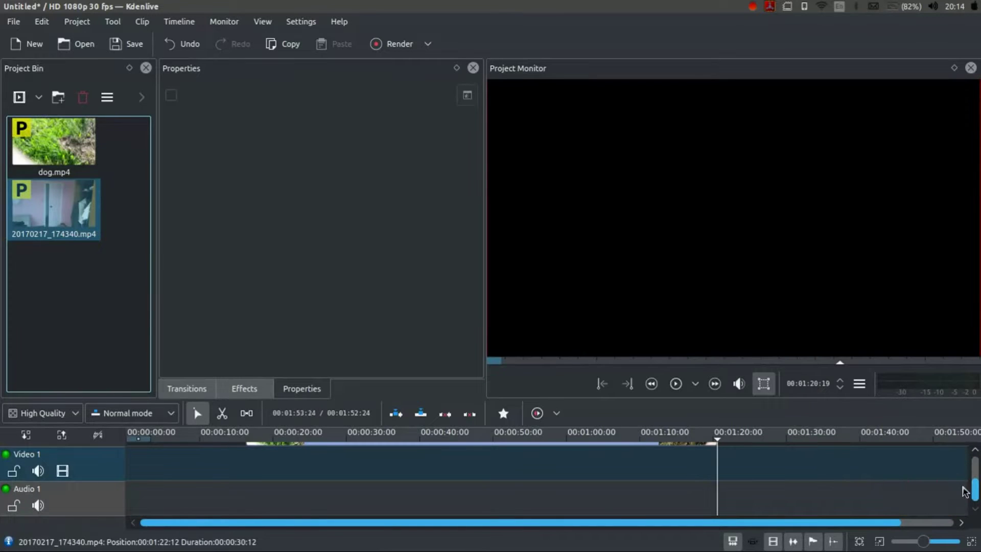
{"action": "scroll", "coordinate": [974, 489], "scroll_direction": "up", "scroll_amount": 2}
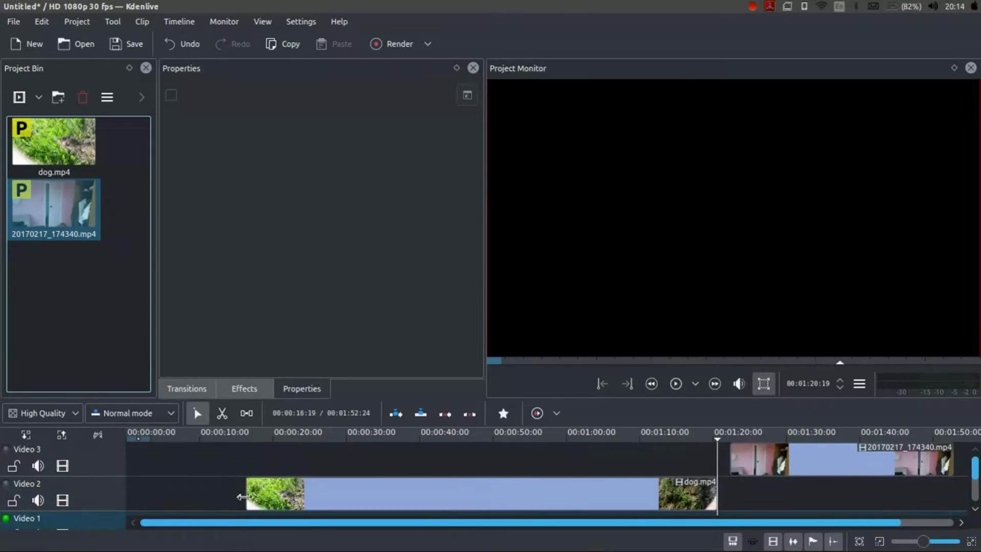
- Compact the tracks, narrow the project bin and enlarge the Project Monitor
{"action": "left_click", "coordinate": [27, 435]}
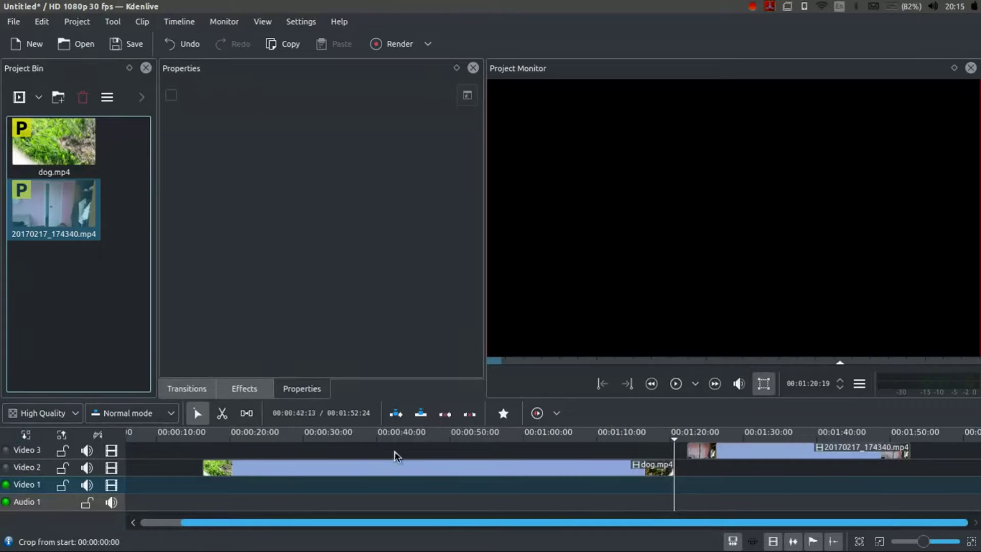
{"action": "left_click_drag", "start_coordinate": [580, 398], "coordinate": [586, 434]}
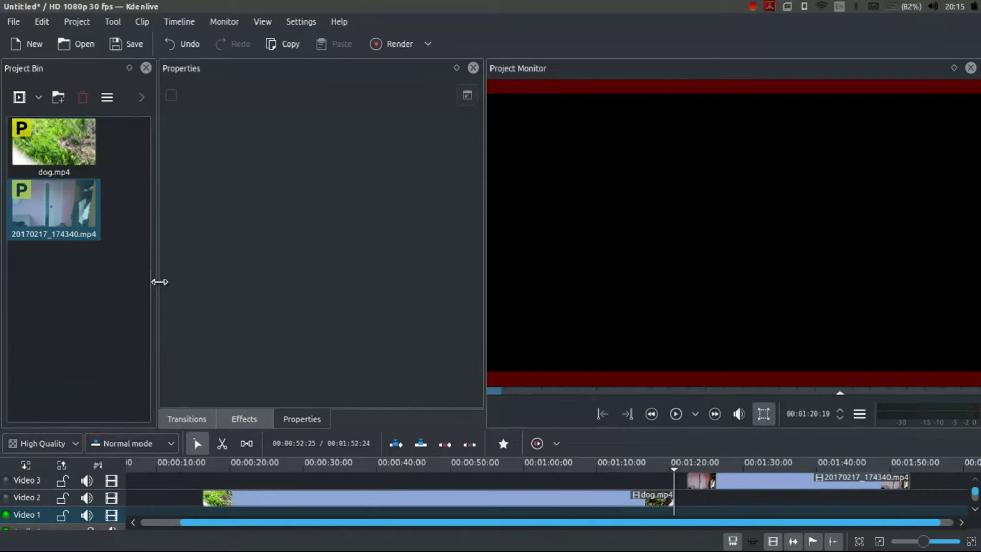
{"action": "left_click_drag", "start_coordinate": [159, 282], "coordinate": [115, 278]}
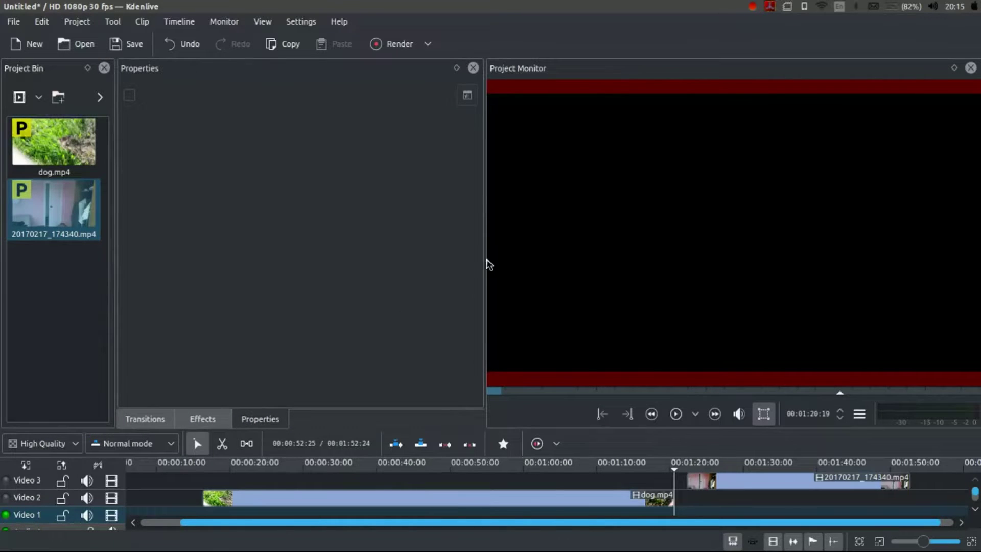
{"action": "left_click_drag", "start_coordinate": [480, 261], "coordinate": [429, 262]}
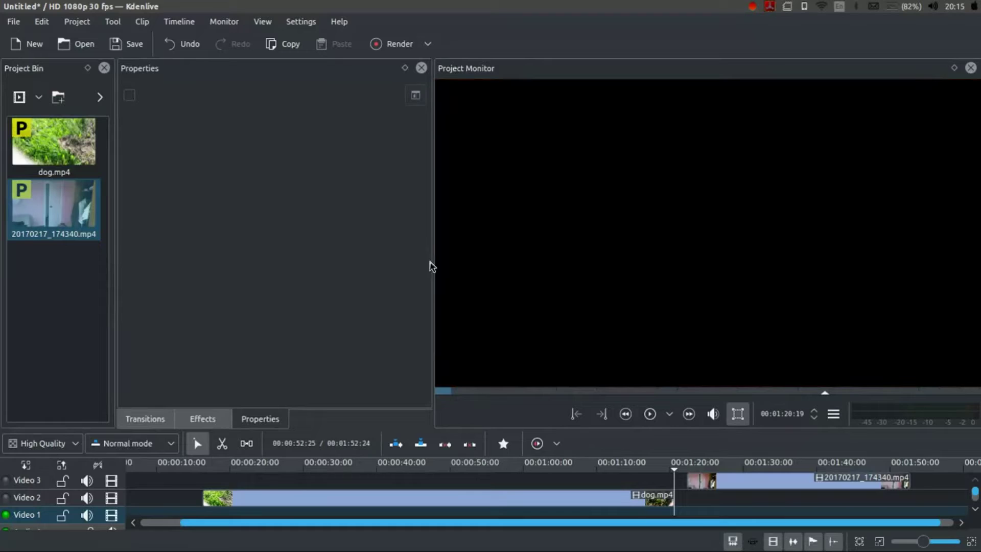
- Drag the room clip on Video 3 left to start near 0:25 over dog.mp4
{"action": "left_click_drag", "start_coordinate": [449, 462], "coordinate": [256, 466]}
{"action": "left_click_drag", "start_coordinate": [828, 479], "coordinate": [435, 479]}
{"action": "left_click_drag", "start_coordinate": [348, 466], "coordinate": [438, 466]}
- Razor-cut the room clip at the playhead and remove the part before the cut
{"action": "key", "text": "x"}
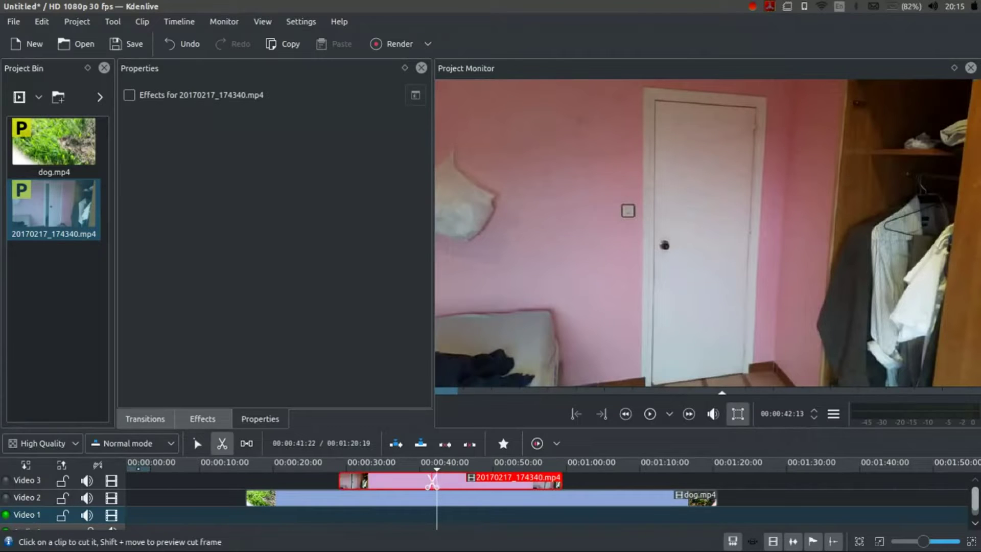
{"action": "left_click", "coordinate": [437, 480]}
{"action": "key", "text": "s"}
{"action": "left_click", "coordinate": [404, 486]}
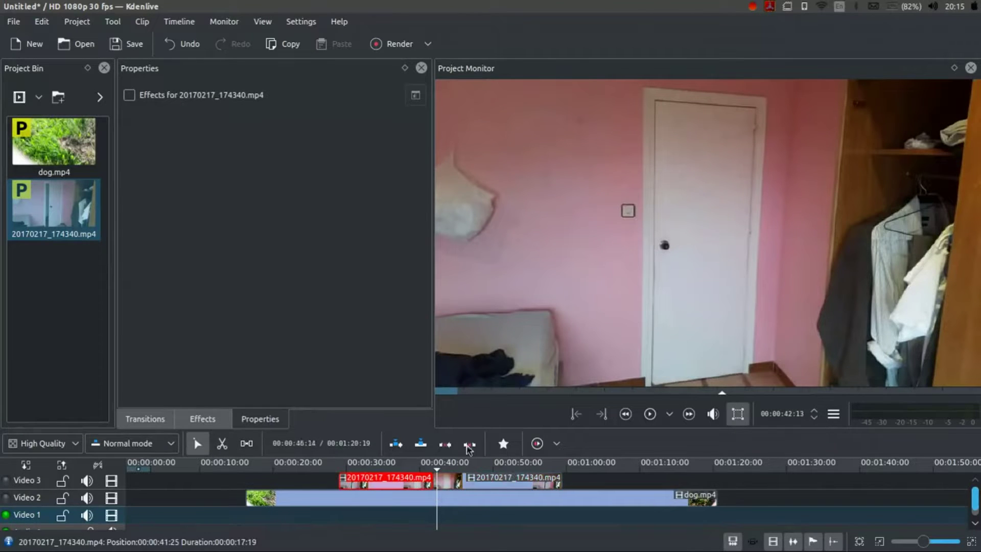
{"action": "left_click", "coordinate": [468, 445]}
- Cut the room clip at 0:50, once the door is closed, and delete the rest
{"action": "left_click", "coordinate": [469, 464]}
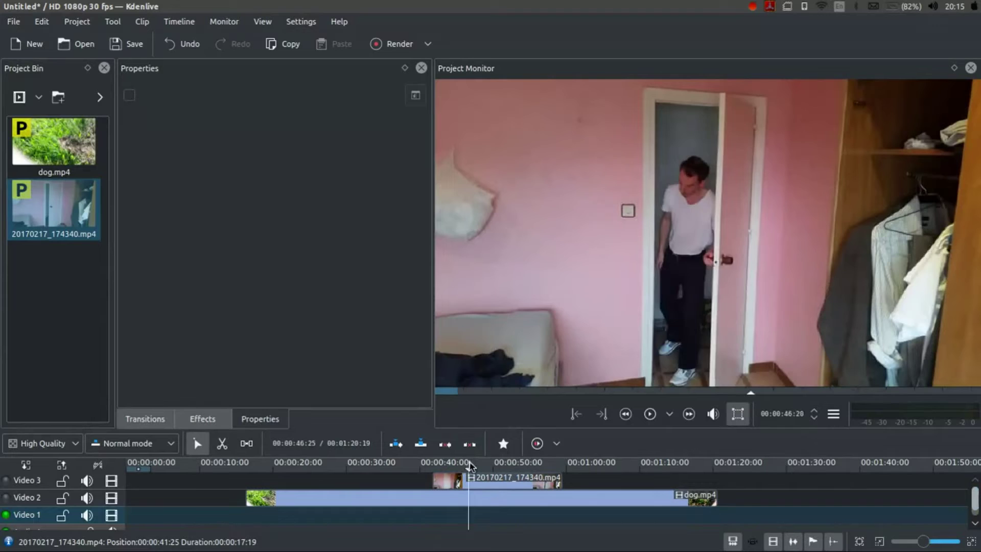
{"action": "left_click", "coordinate": [493, 465]}
{"action": "key", "text": "x"}
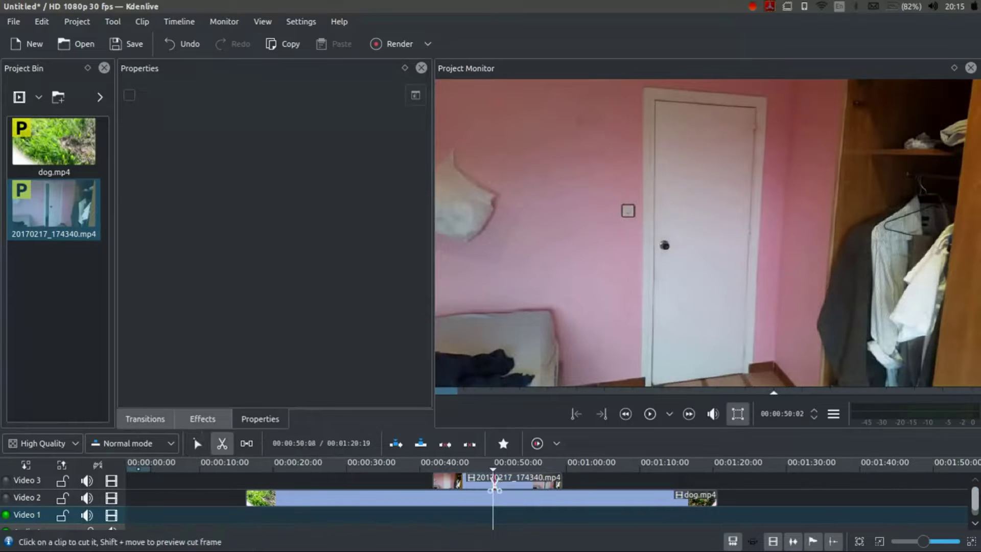
{"action": "left_click", "coordinate": [493, 480]}
{"action": "key", "text": "s"}
{"action": "key", "text": "Delete"}
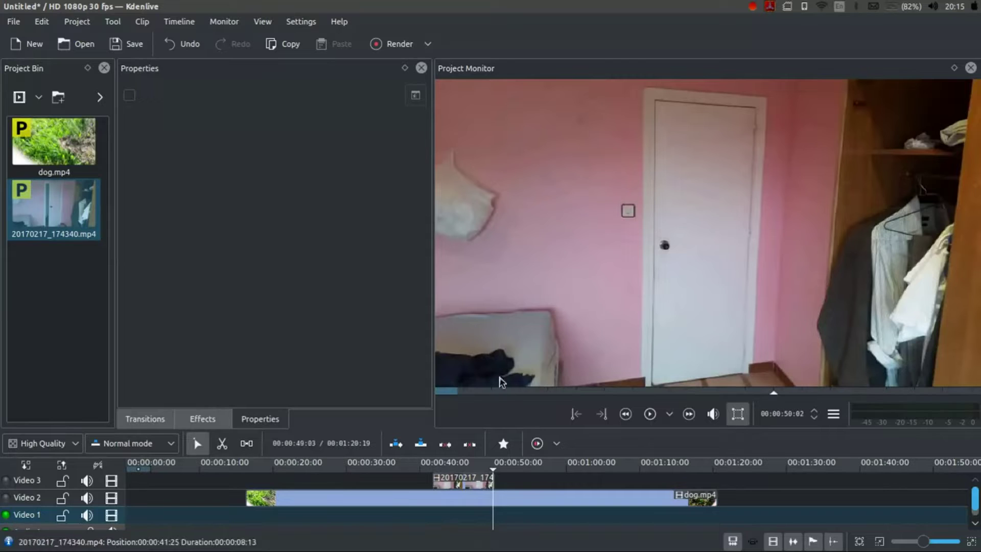
- Drag the trimmed door clip left to start around 25 seconds over the dog field
{"action": "left_click", "coordinate": [222, 443]}
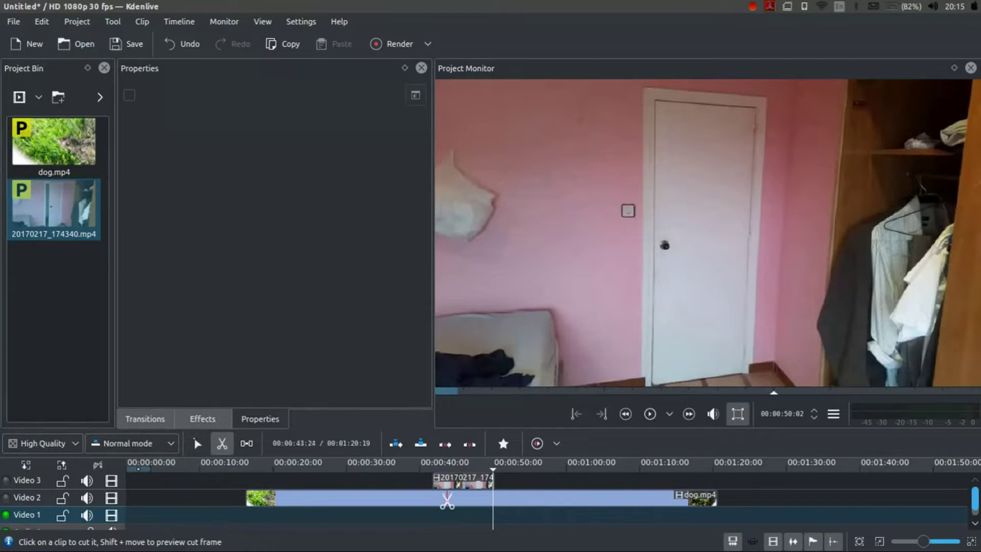
{"action": "left_click", "coordinate": [197, 443]}
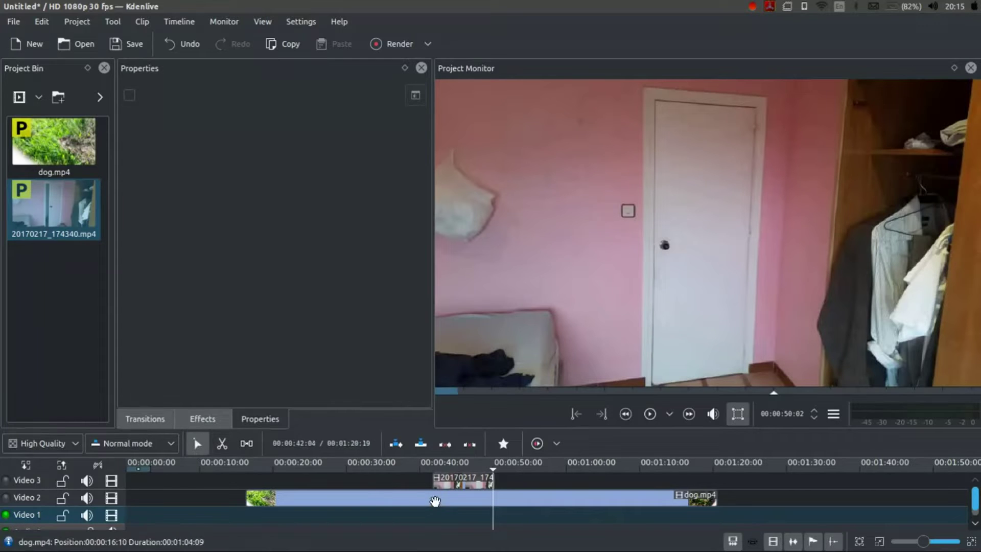
{"action": "left_click", "coordinate": [463, 476]}
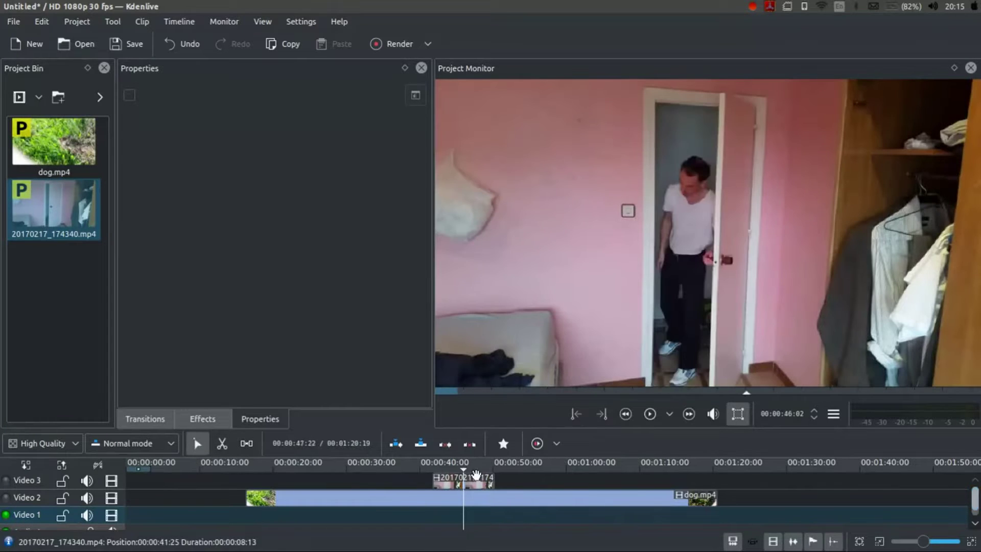
{"action": "left_click_drag", "start_coordinate": [381, 466], "coordinate": [312, 475]}
{"action": "left_click_drag", "start_coordinate": [474, 480], "coordinate": [325, 465]}
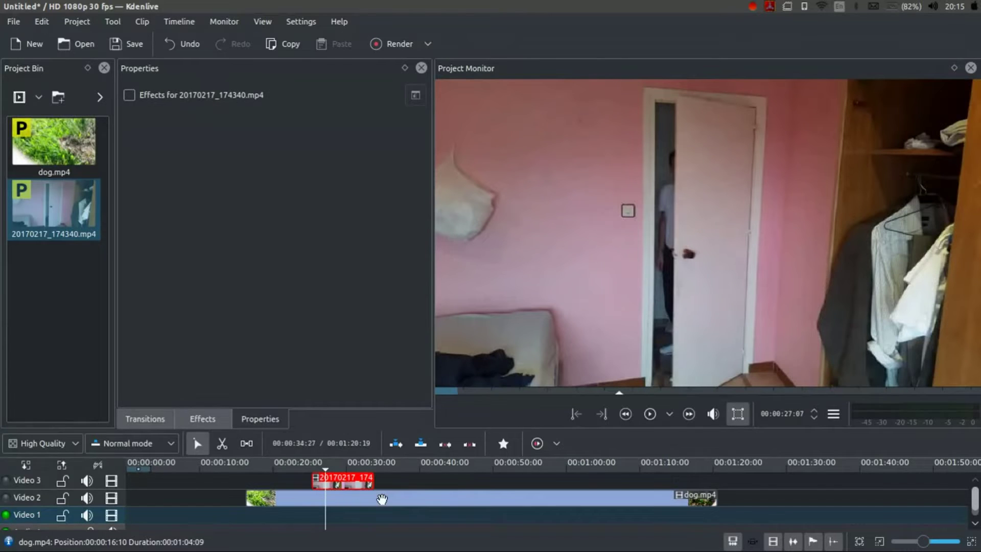
- Add an Affine transition to the door clip and trim it to cover the clip's length
{"action": "scroll", "coordinate": [382, 498], "scroll_direction": "up", "scroll_amount": 2, "text": "ctrl"}
{"action": "right_click", "coordinate": [339, 477]}
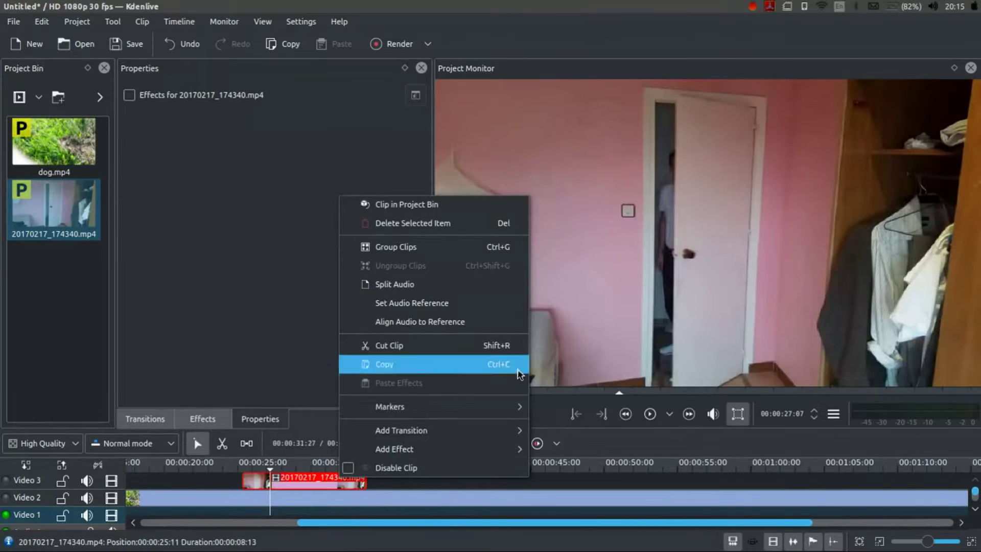
{"action": "mouse_move", "coordinate": [489, 433]}
{"action": "left_click", "coordinate": [639, 62]}
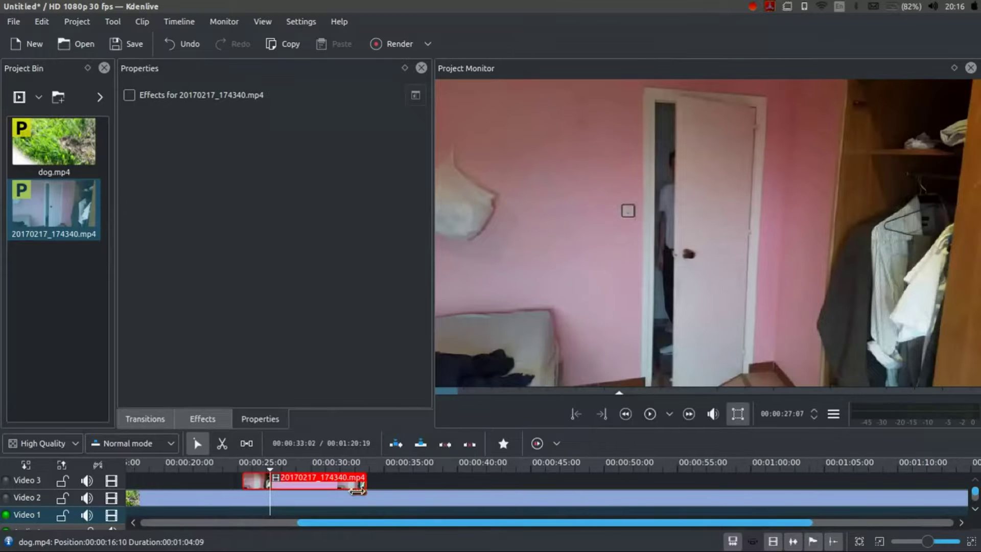
{"action": "left_click", "coordinate": [357, 490]}
{"action": "left_click_drag", "start_coordinate": [247, 484], "coordinate": [242, 491]}
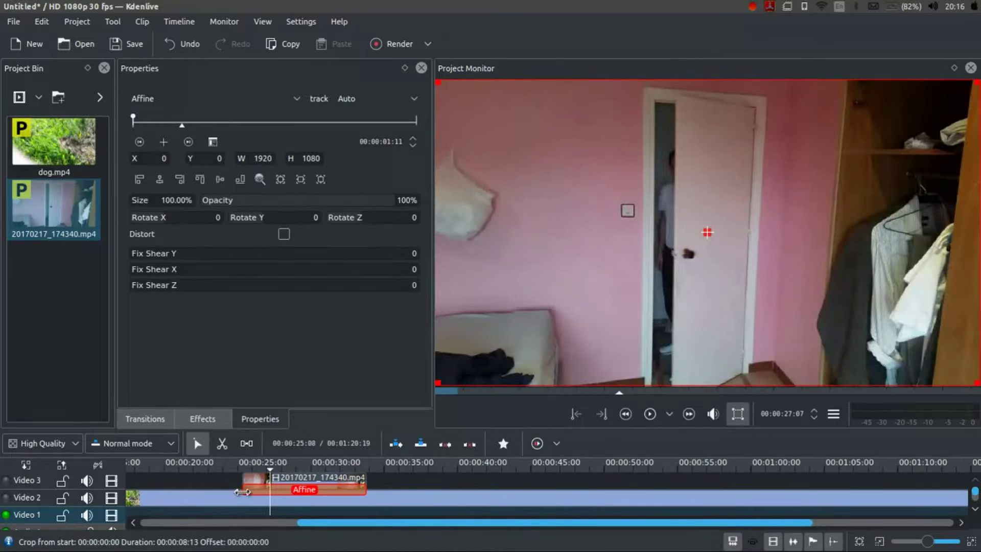
{"action": "left_click", "coordinate": [258, 467]}
{"action": "left_click", "coordinate": [301, 486]}
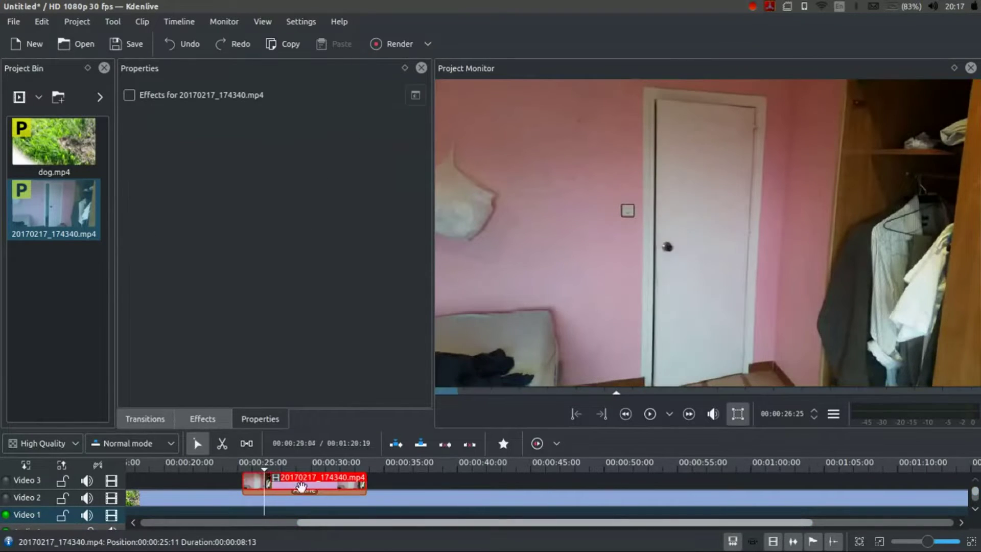
- Apply the Rotoscoping effect from Alpha manipulation to the door clip
{"action": "right_click", "coordinate": [304, 480]}
{"action": "mouse_move", "coordinate": [409, 452]}
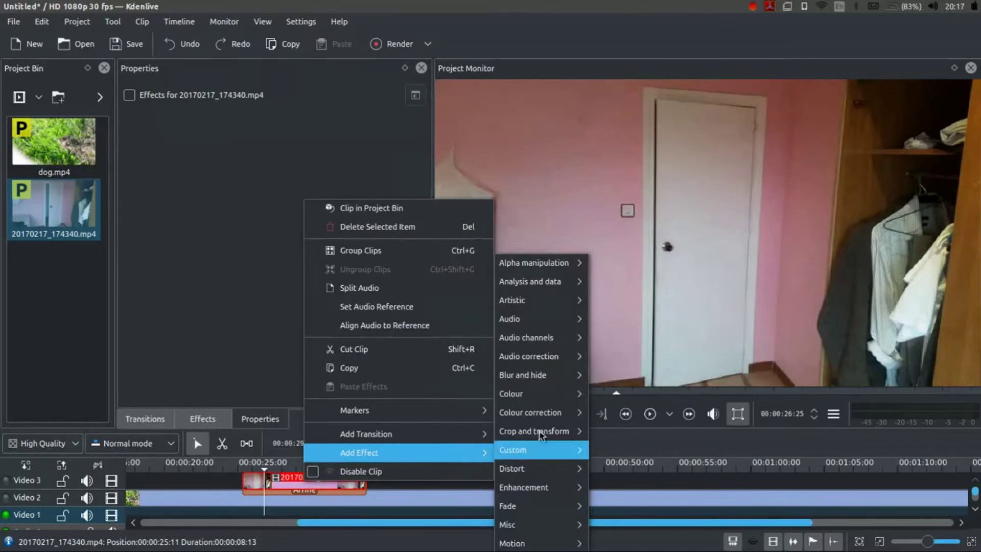
{"action": "mouse_move", "coordinate": [568, 278]}
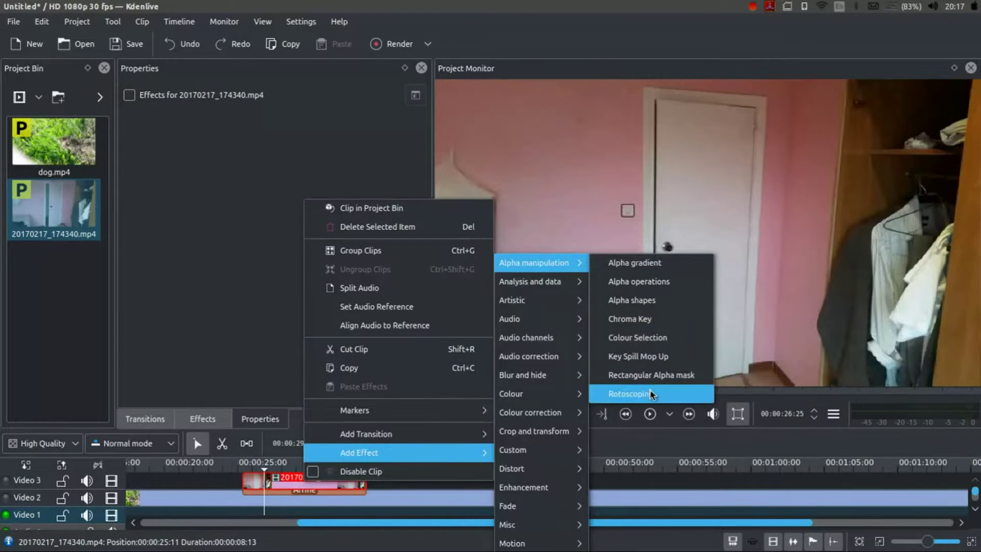
{"action": "left_click", "coordinate": [651, 394]}
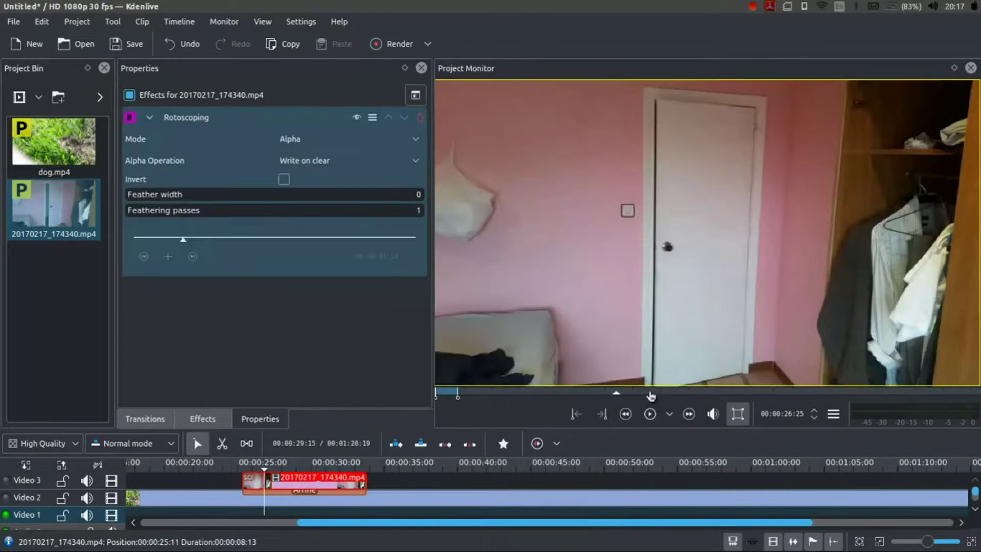
- Draw a thin closed spline mask along the door's hinge edge in the monitor
{"action": "left_click", "coordinate": [653, 101]}
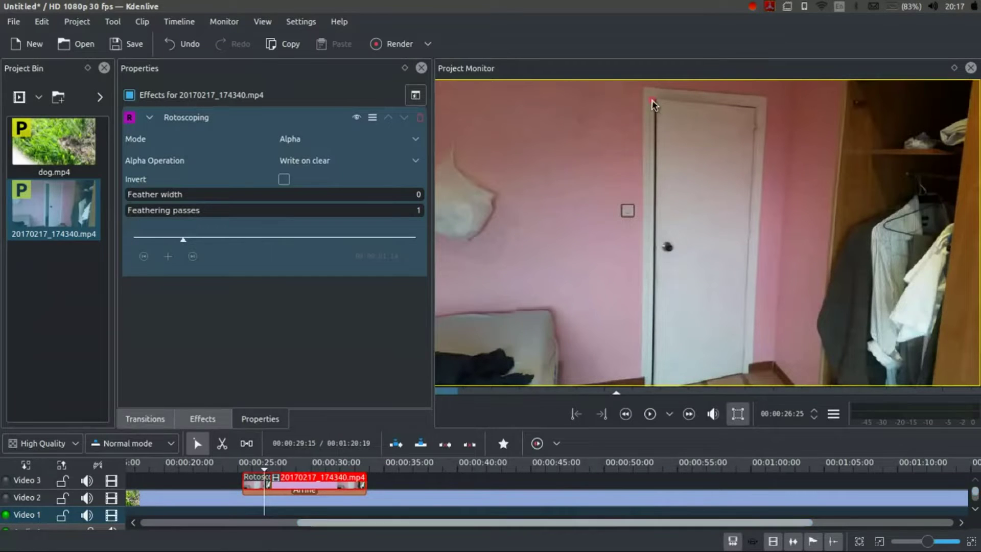
{"action": "left_click", "coordinate": [650, 382]}
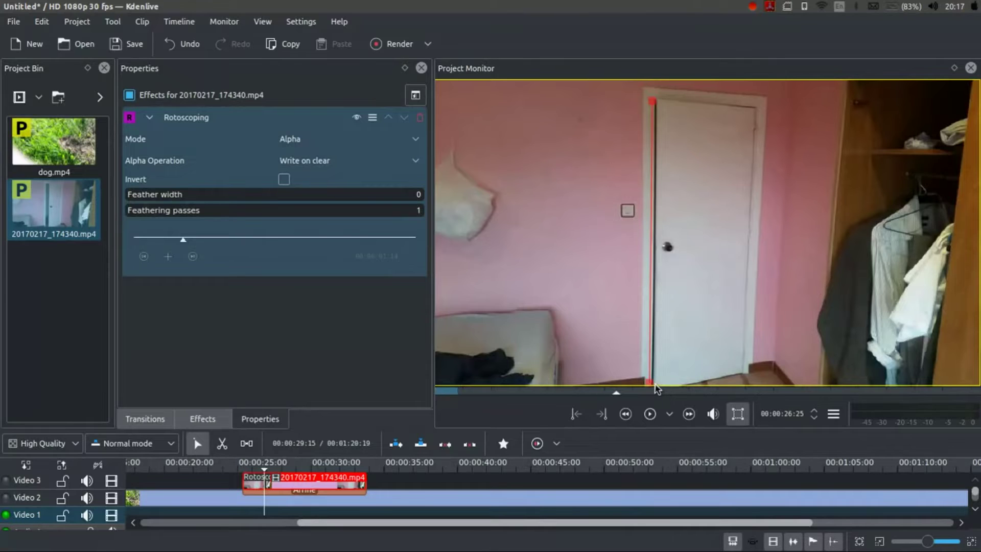
{"action": "left_click", "coordinate": [658, 102]}
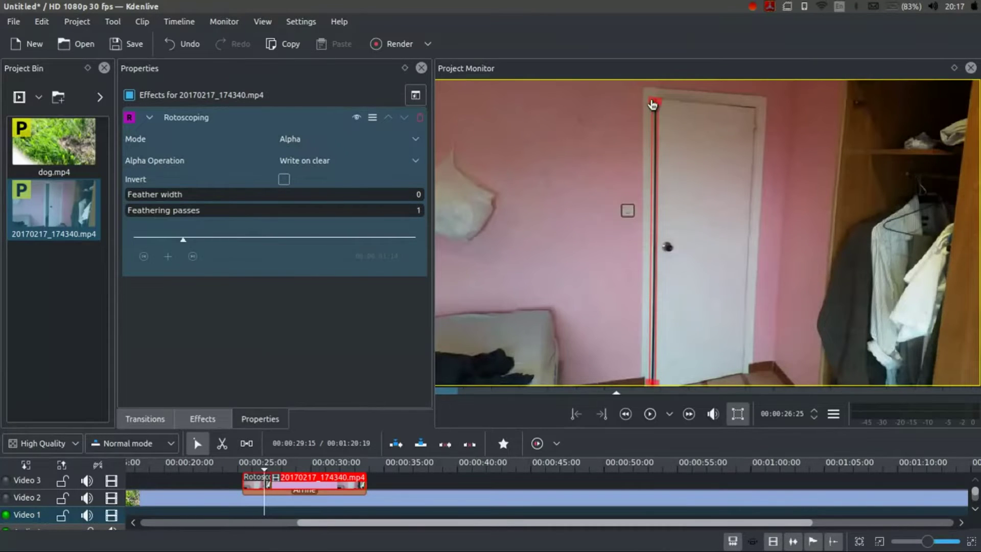
{"action": "left_click", "coordinate": [652, 103]}
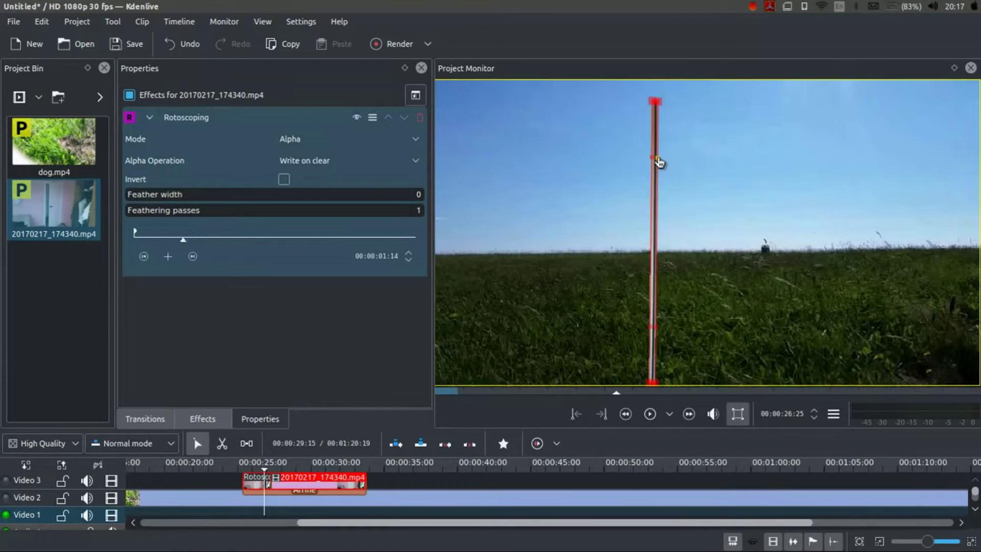
{"action": "left_click_drag", "start_coordinate": [659, 162], "coordinate": [838, 312]}
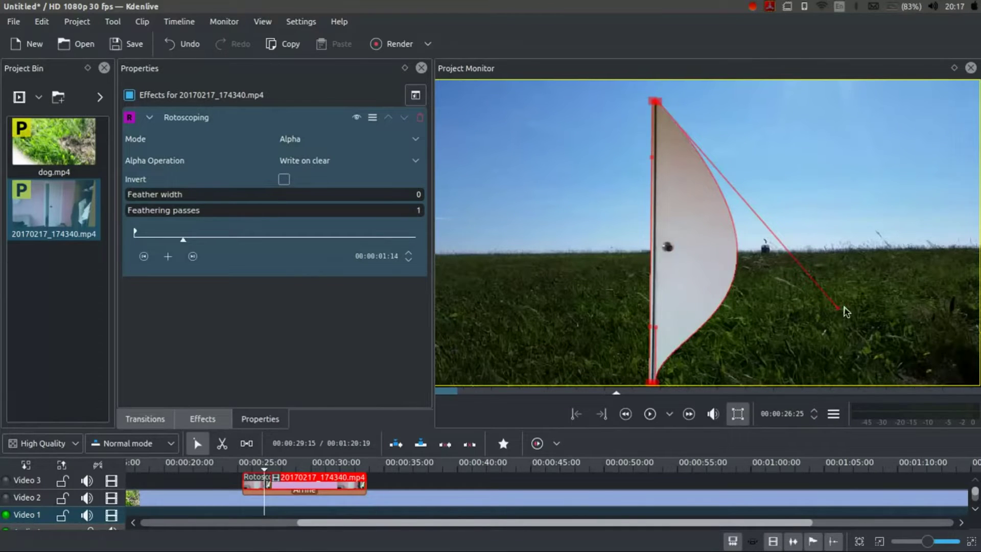
{"action": "left_click_drag", "start_coordinate": [838, 312], "coordinate": [660, 205]}
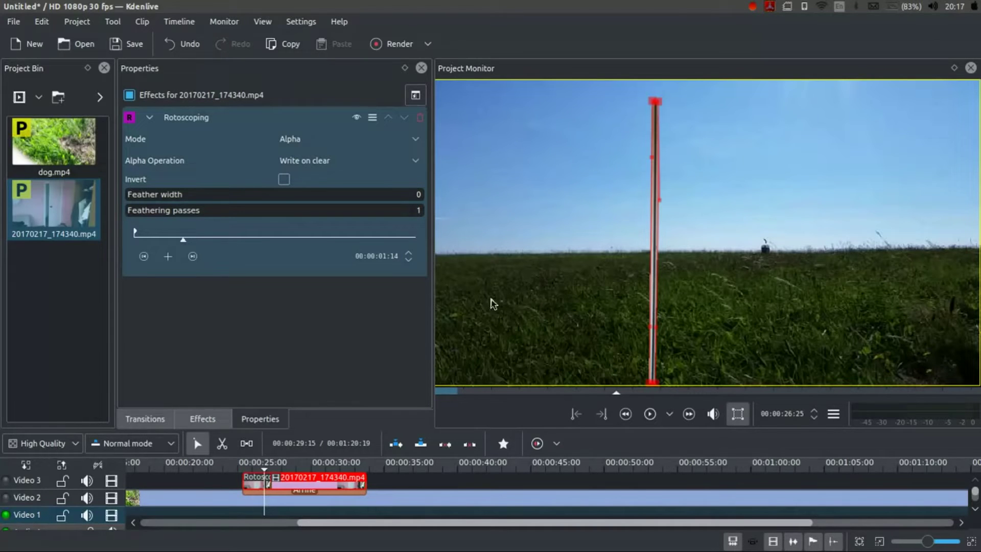
- Adjust the mask points at the clip start, then keyframe 00:00:01:25 with a widened top
{"action": "left_click", "coordinate": [247, 467]}
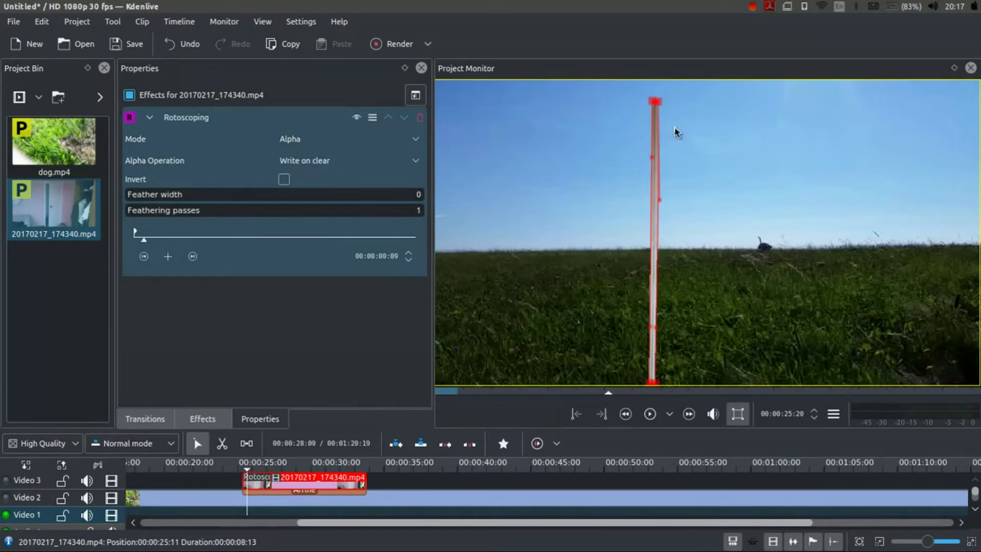
{"action": "left_click_drag", "start_coordinate": [655, 101], "coordinate": [654, 101]}
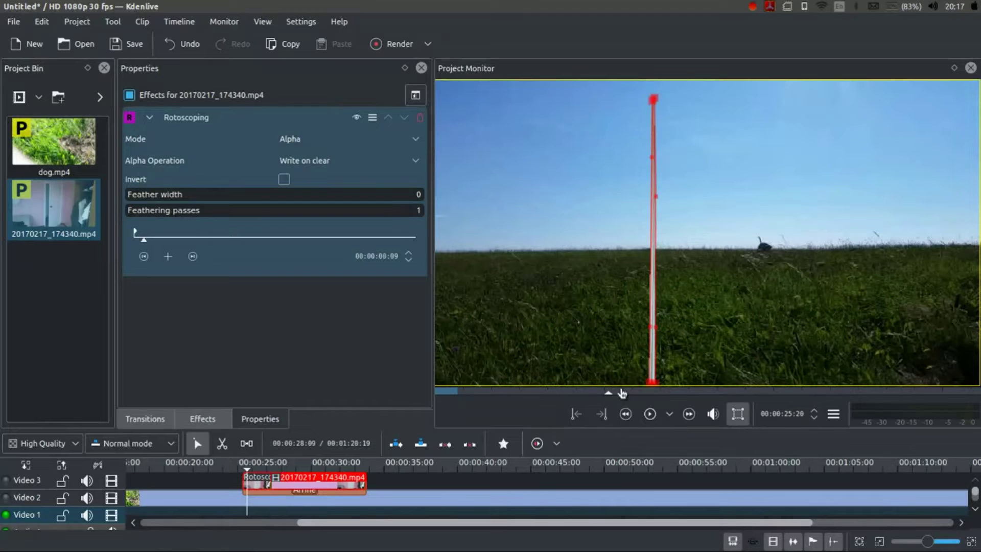
{"action": "left_click_drag", "start_coordinate": [651, 382], "coordinate": [653, 384]}
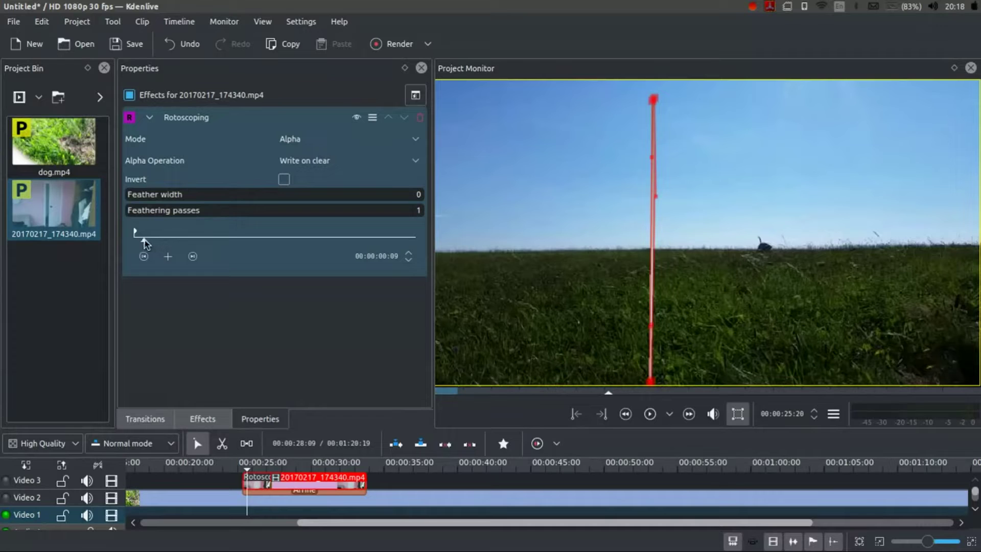
{"action": "left_click_drag", "start_coordinate": [146, 244], "coordinate": [172, 240]}
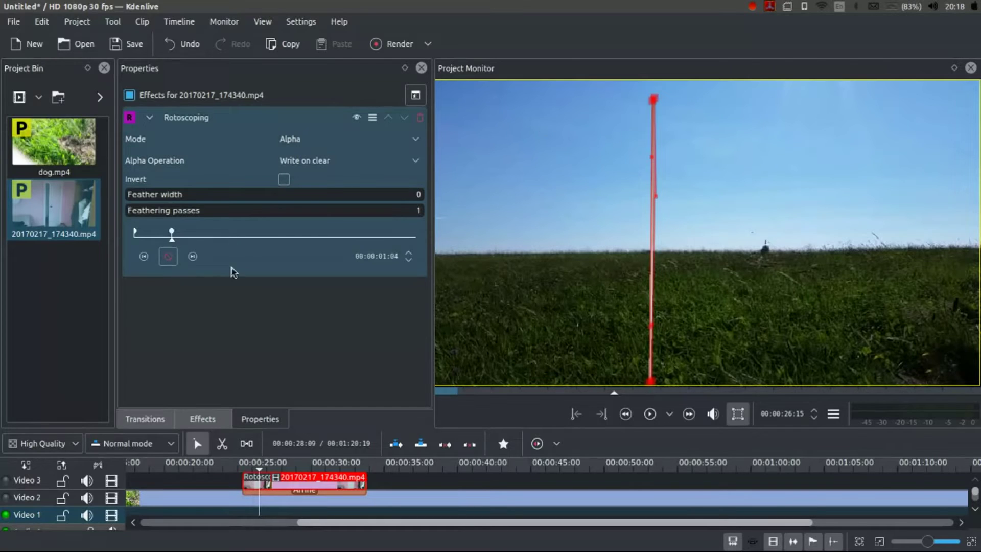
{"action": "left_click_drag", "start_coordinate": [654, 101], "coordinate": [655, 98]}
{"action": "left_click", "coordinate": [194, 240]}
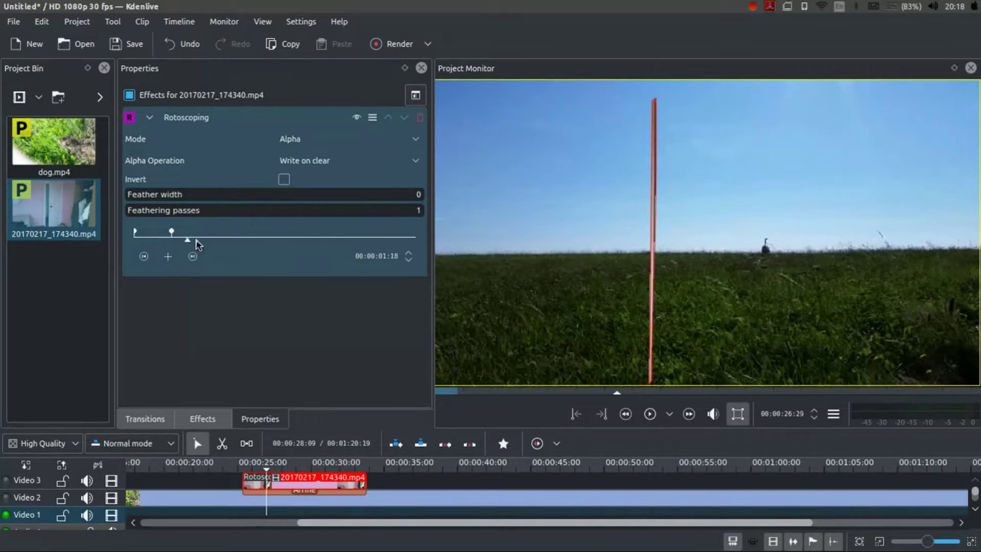
{"action": "left_click", "coordinate": [167, 256]}
{"action": "left_click_drag", "start_coordinate": [657, 100], "coordinate": [681, 91]}
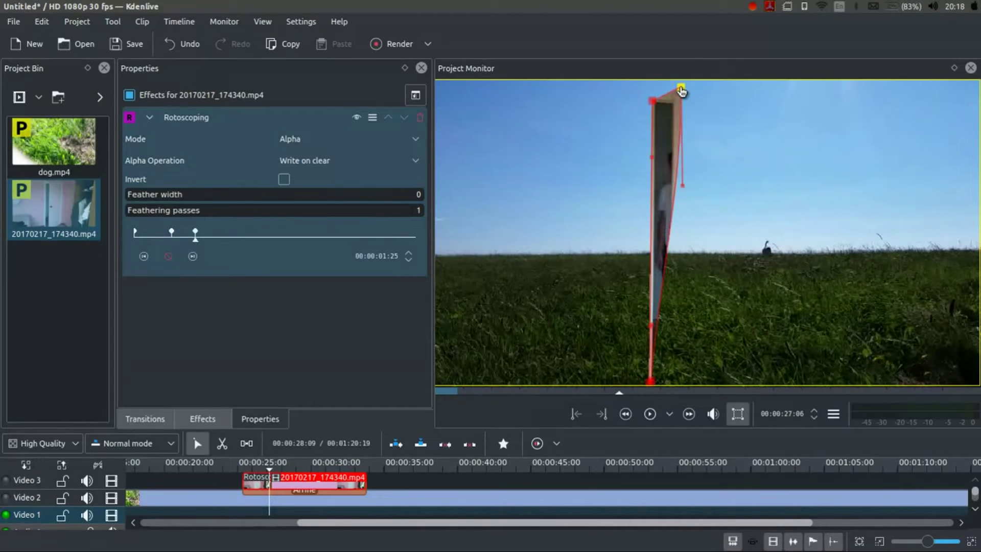
- Fine-tune the mask's top-right, bottom and top-left points along the door edge
{"action": "left_click_drag", "start_coordinate": [681, 90], "coordinate": [676, 89]}
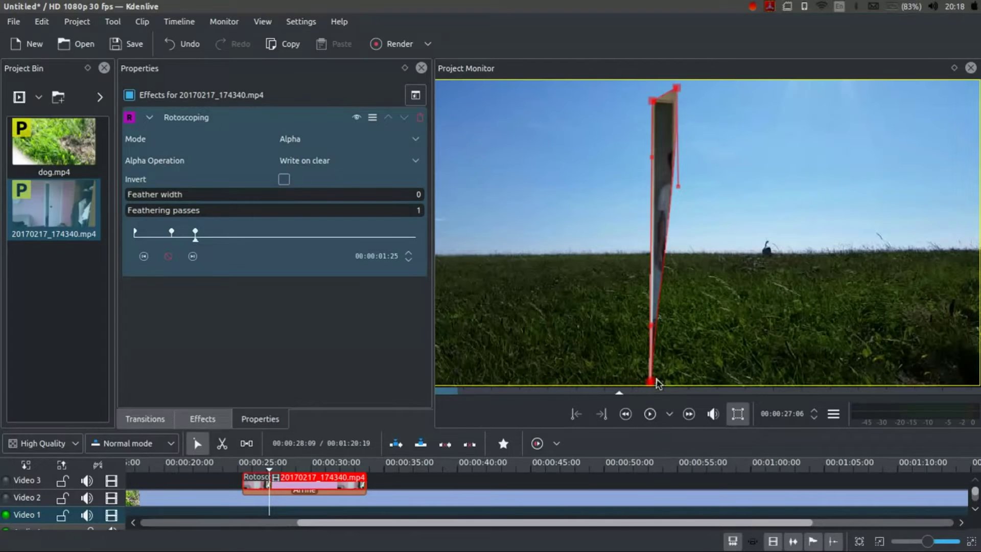
{"action": "left_click_drag", "start_coordinate": [654, 382], "coordinate": [672, 386]}
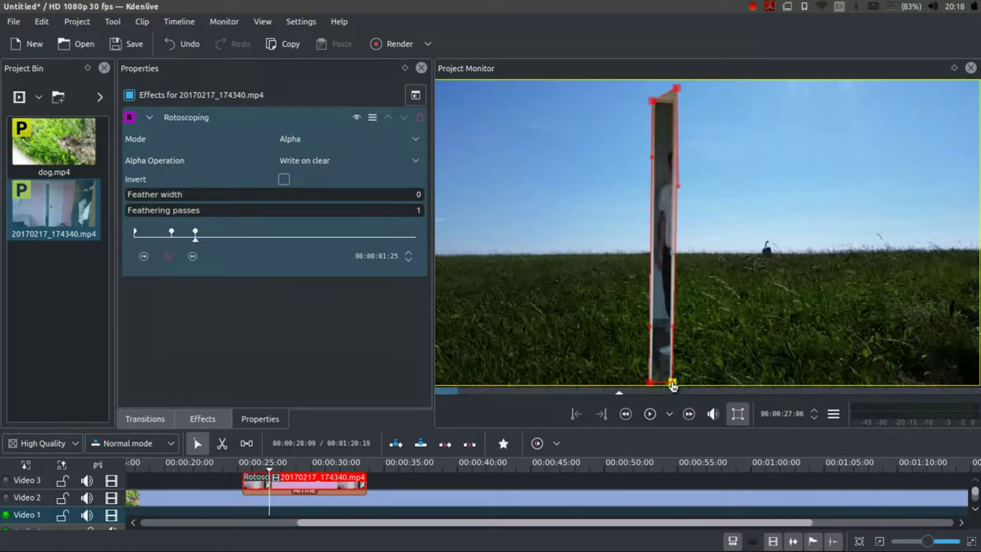
{"action": "left_click_drag", "start_coordinate": [651, 100], "coordinate": [650, 89]}
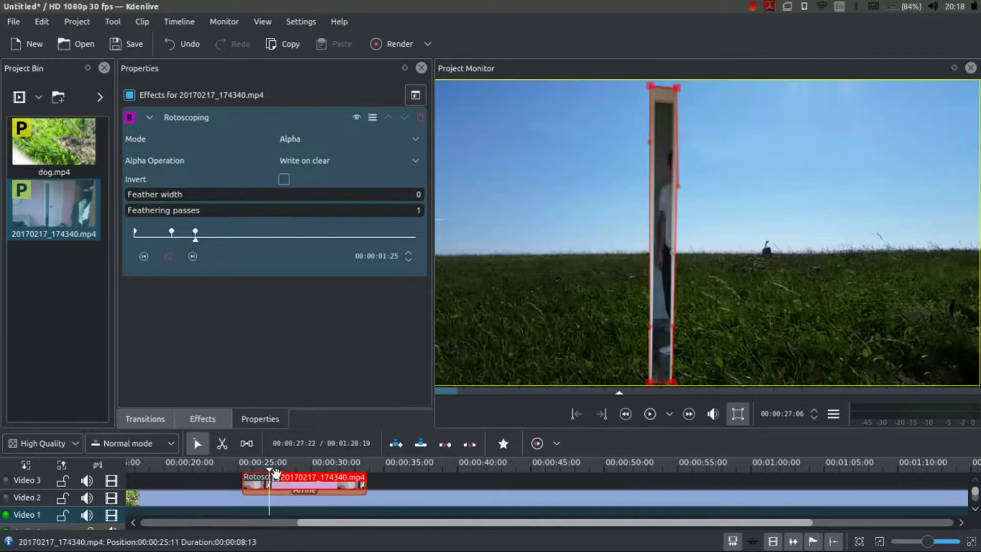
- Add a keyframe at 00:00:01:13 and pull the right corners onto the door edge
{"action": "key", "text": "Right"}
{"action": "key", "text": "Right"}
{"action": "key", "text": "Right"}
{"action": "key", "text": "Right"}
{"action": "key", "text": "Left"}
{"action": "key", "text": "Left"}
{"action": "key", "text": "Left"}
{"action": "key", "text": "Left"}
{"action": "key", "text": "Left"}
{"action": "key", "text": "Left"}
{"action": "key", "text": "Left"}
{"action": "key", "text": "Left"}
{"action": "key", "text": "Left"}
{"action": "key", "text": "Left"}
{"action": "key", "text": "Left"}
{"action": "key", "text": "Left"}
{"action": "key", "text": "Left"}
{"action": "key", "text": "Left"}
{"action": "key", "text": "Left"}
{"action": "key", "text": "Left"}
{"action": "key", "text": "Left"}
{"action": "key", "text": "Left"}
{"action": "key", "text": "Left"}
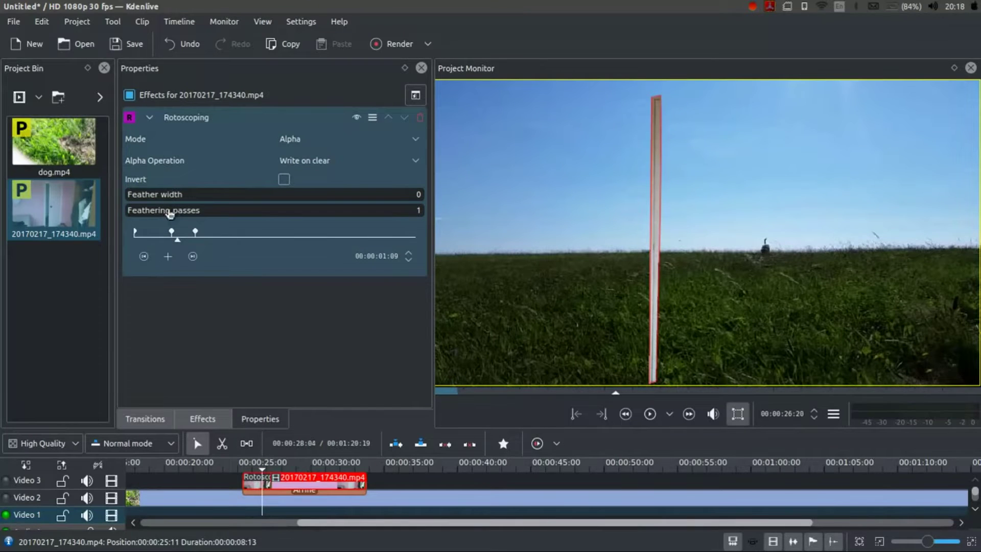
{"action": "key", "text": "Right"}
{"action": "key", "text": "Right"}
{"action": "key", "text": "Right"}
{"action": "key", "text": "Right"}
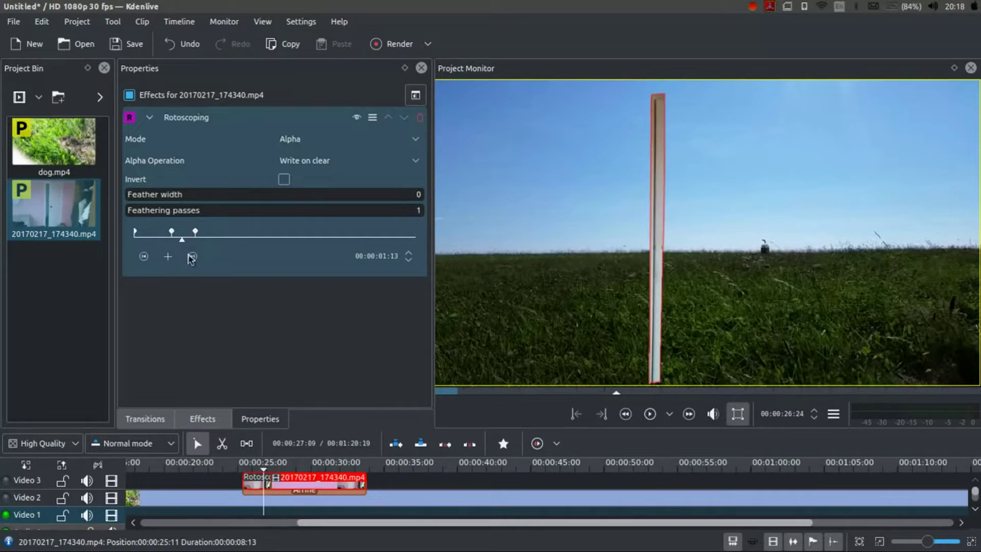
{"action": "left_click", "coordinate": [167, 257]}
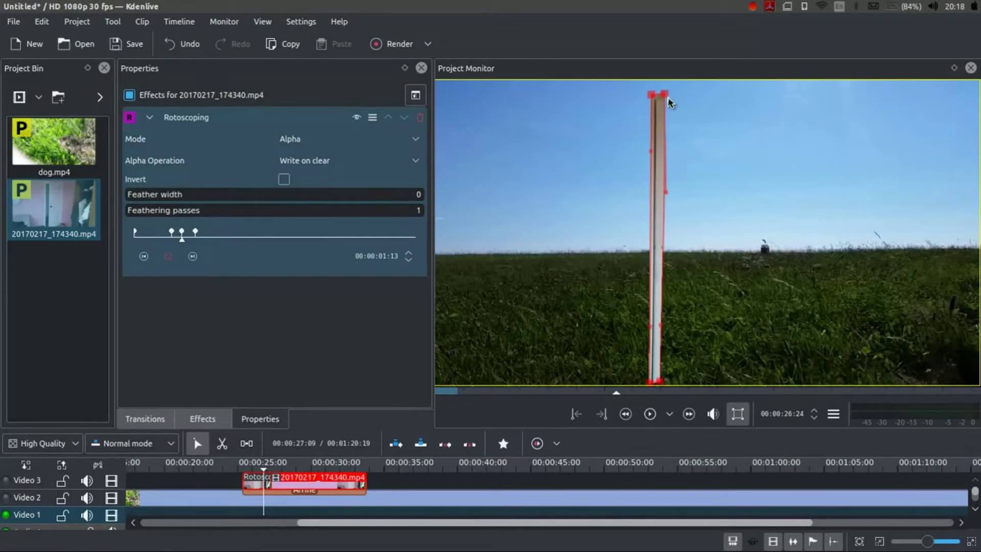
{"action": "left_click_drag", "start_coordinate": [665, 95], "coordinate": [658, 99]}
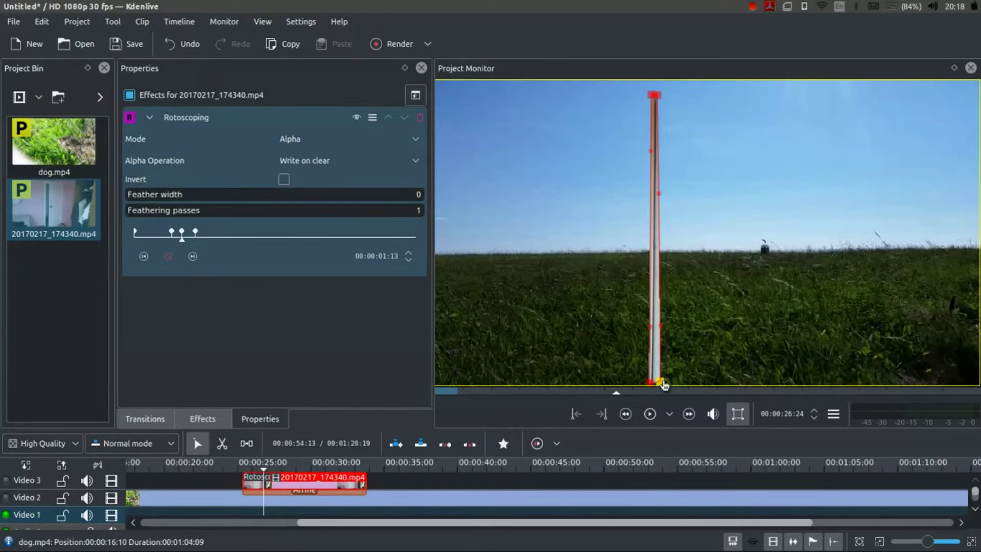
{"action": "left_click_drag", "start_coordinate": [660, 387], "coordinate": [654, 385]}
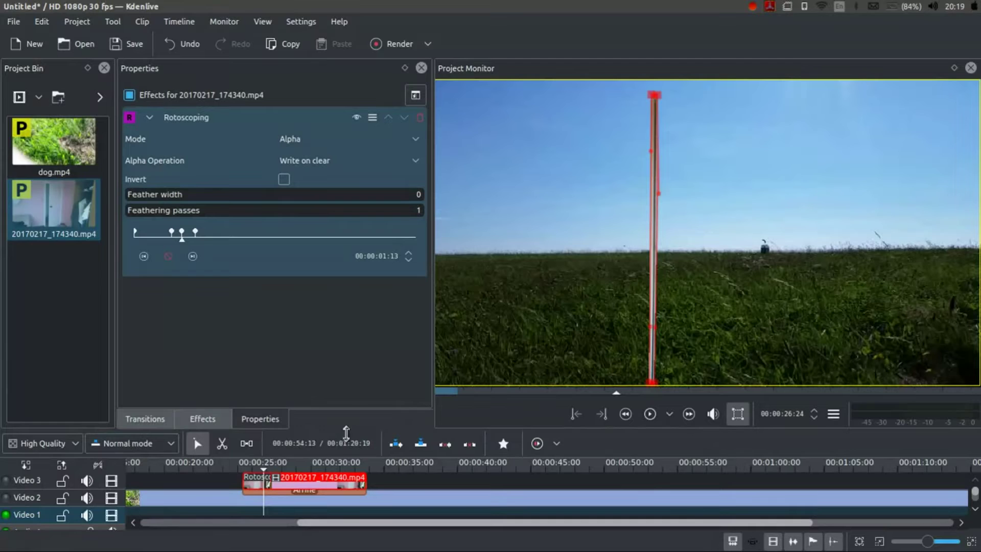
- Add a keyframe further on and widen the mask's top and bottom over the opening door
{"action": "scroll", "coordinate": [273, 463], "scroll_direction": "down", "scroll_amount": 12}
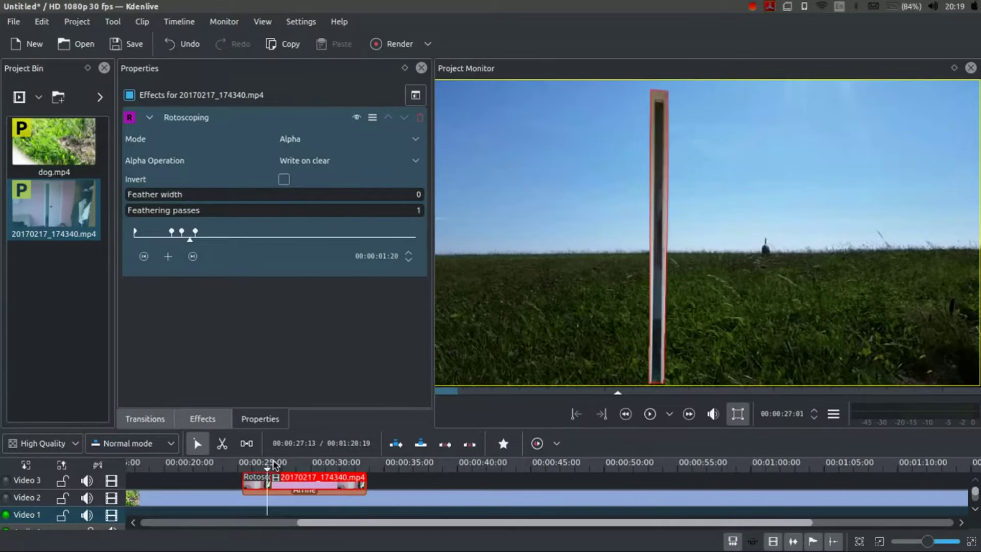
{"action": "scroll", "coordinate": [274, 464], "scroll_direction": "down", "scroll_amount": 4}
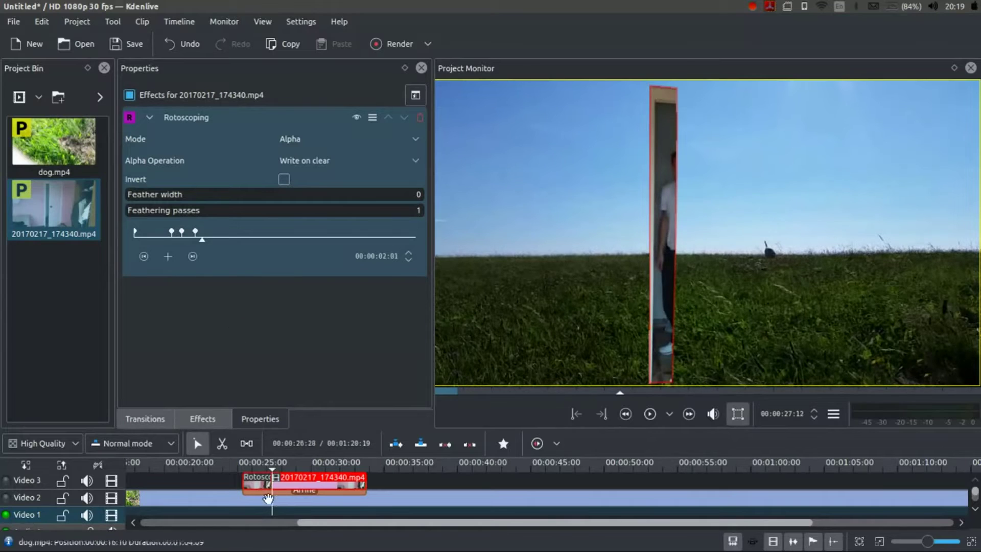
{"action": "scroll", "coordinate": [271, 470], "scroll_direction": "down", "scroll_amount": 7}
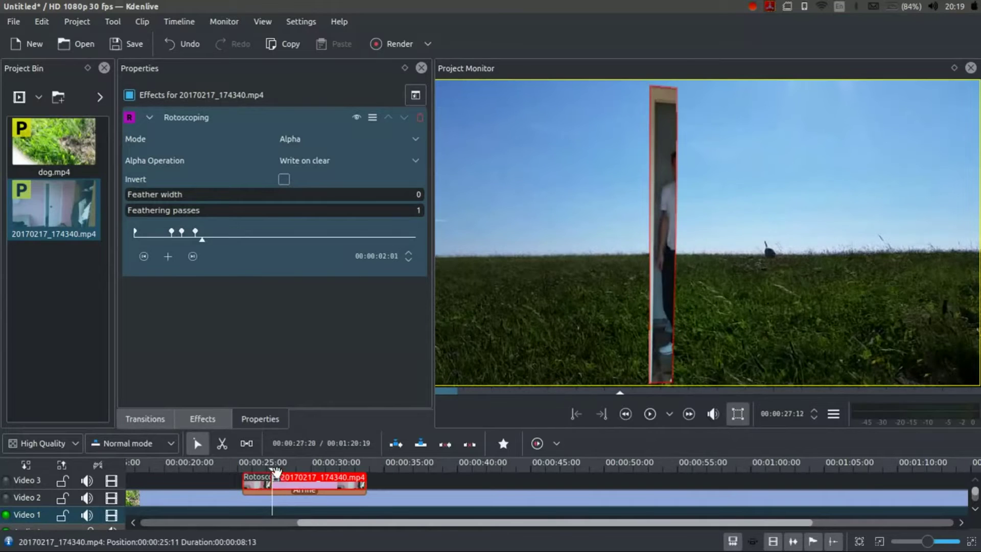
{"action": "left_click", "coordinate": [168, 256]}
{"action": "left_click_drag", "start_coordinate": [678, 92], "coordinate": [710, 94]}
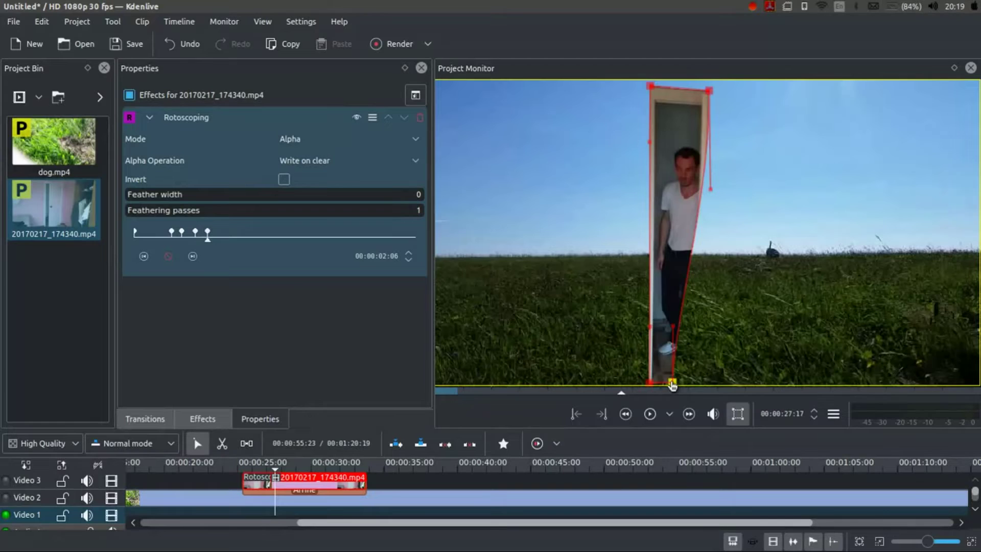
{"action": "left_click_drag", "start_coordinate": [672, 383], "coordinate": [702, 386]}
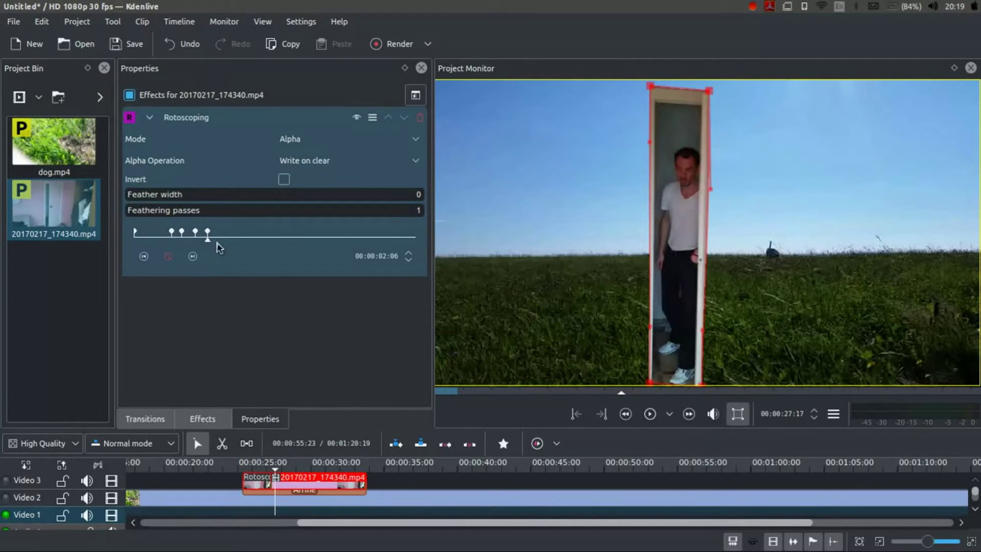
- Add a later keyframe stretching the mask's right edge out to the door frame
{"action": "left_click", "coordinate": [225, 239]}
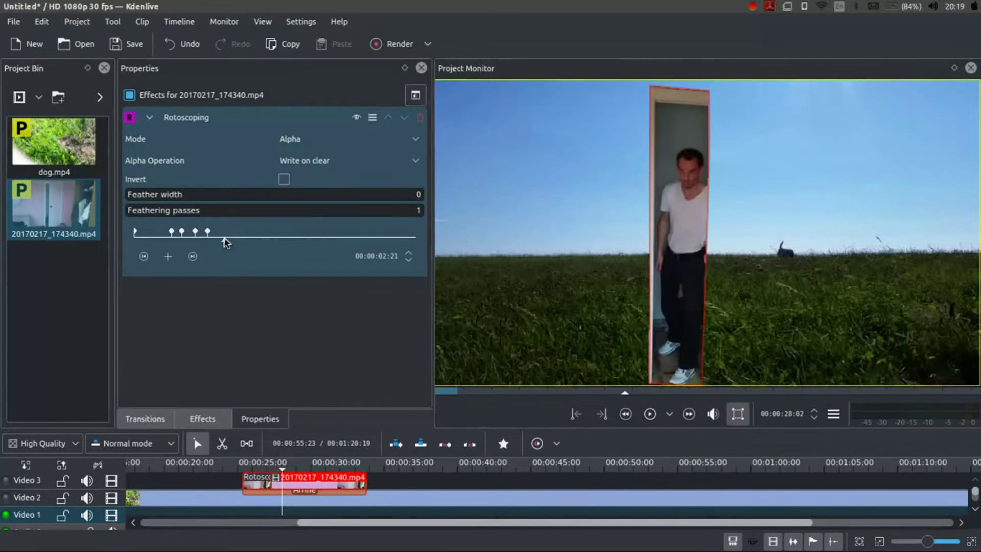
{"action": "left_click", "coordinate": [168, 256]}
{"action": "left_click_drag", "start_coordinate": [709, 93], "coordinate": [728, 95]}
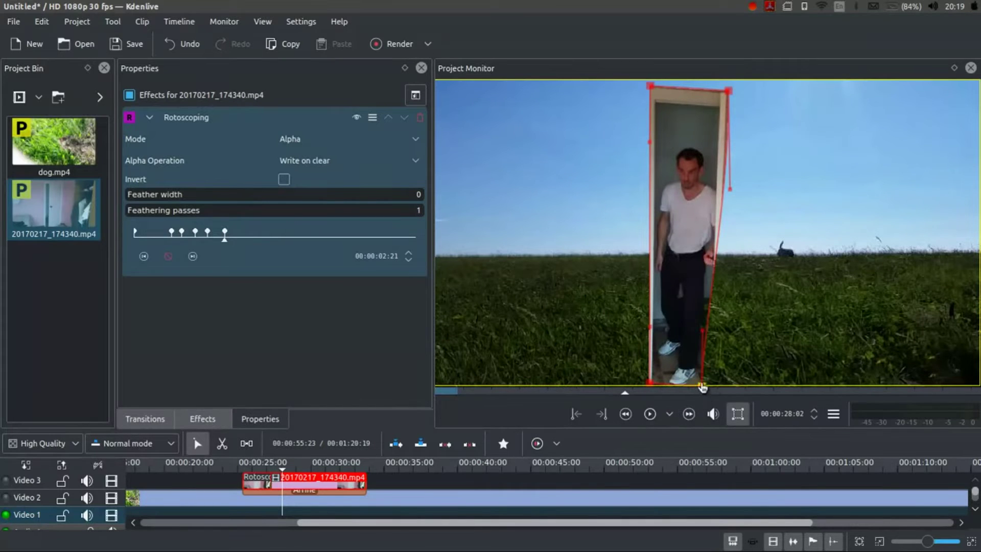
{"action": "left_click_drag", "start_coordinate": [701, 385], "coordinate": [717, 387]}
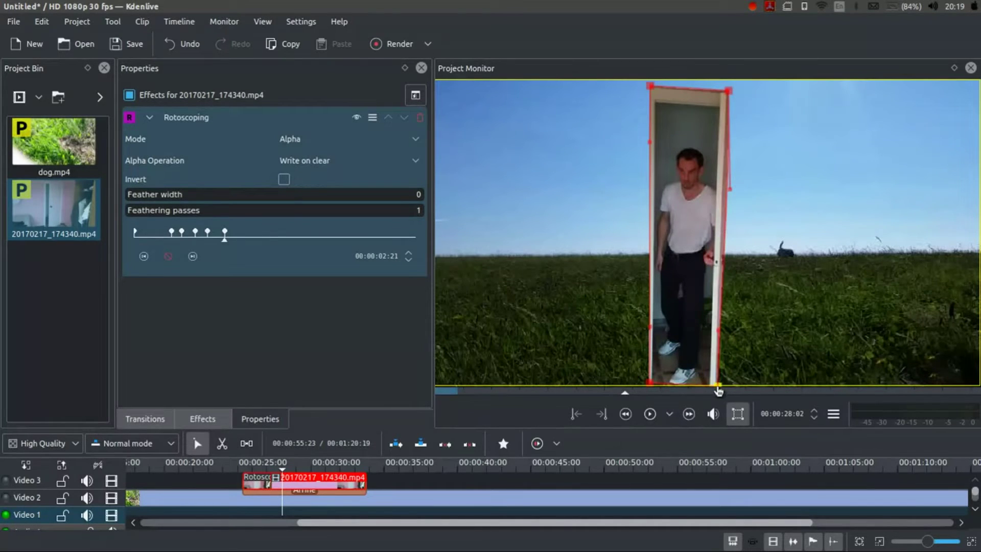
{"action": "left_click_drag", "start_coordinate": [728, 95], "coordinate": [725, 93]}
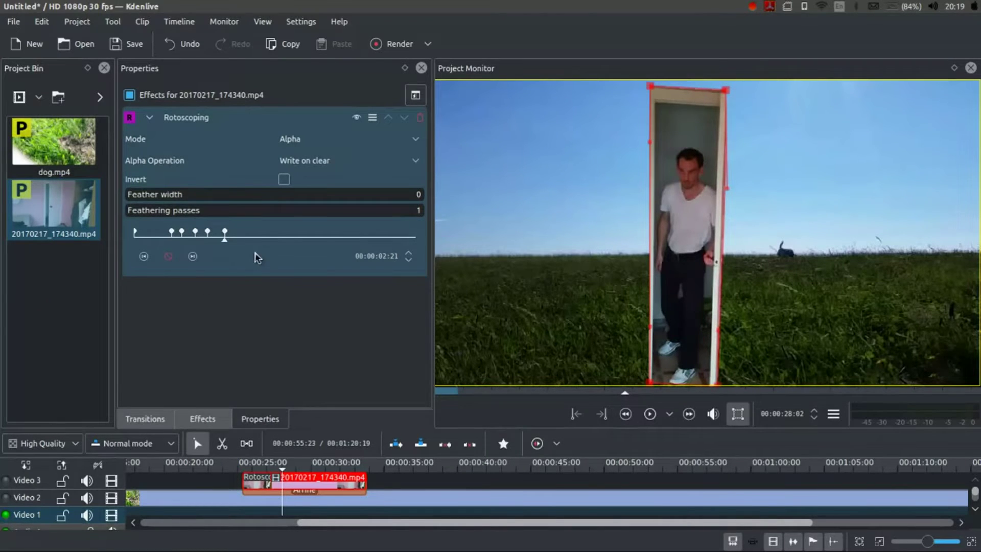
{"action": "left_click", "coordinate": [245, 239]}
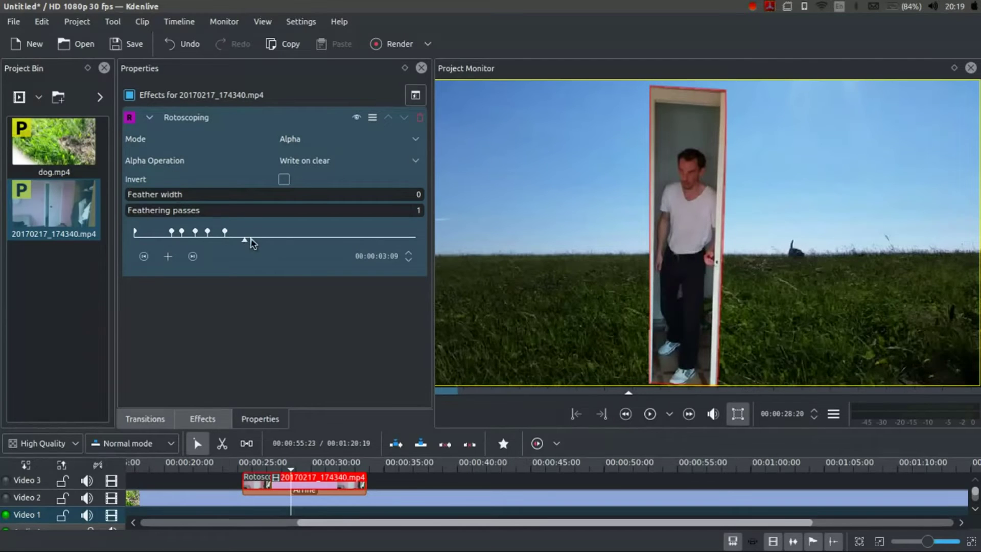
{"action": "mouse_move", "coordinate": [250, 239]}
{"action": "left_mouse_down"}
{"action": "mouse_move", "coordinate": [333, 241]}
{"action": "mouse_move", "coordinate": [325, 248]}
{"action": "left_mouse_up"}
- Keyframe the door closing, narrowing the mask's top and bottom back toward the hinge
{"action": "left_click", "coordinate": [168, 256]}
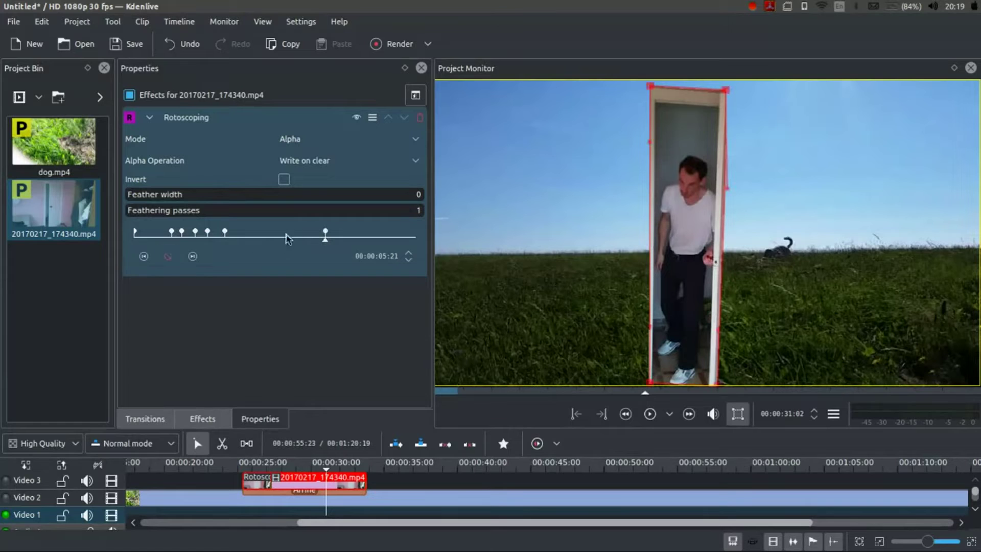
{"action": "left_click_drag", "start_coordinate": [337, 243], "coordinate": [374, 242]}
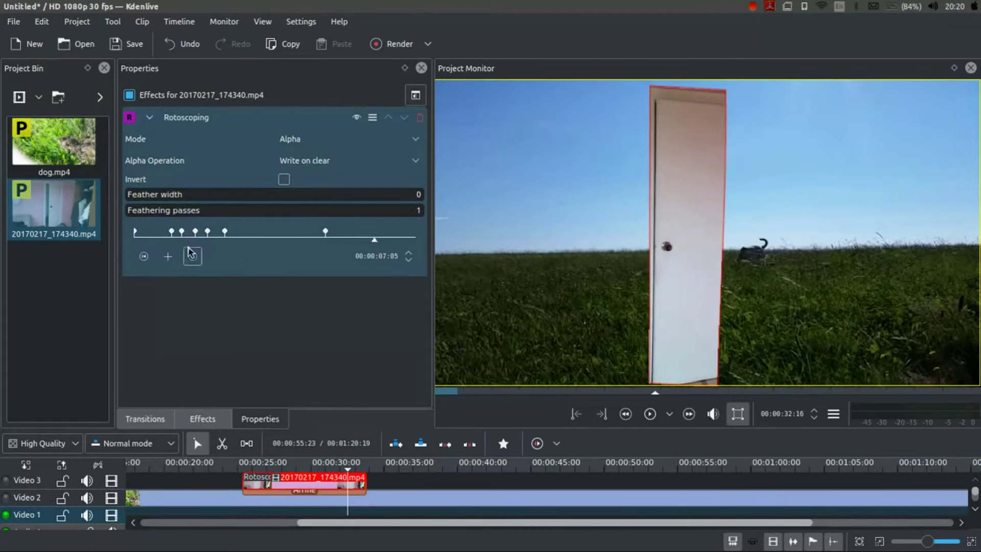
{"action": "left_click", "coordinate": [167, 256]}
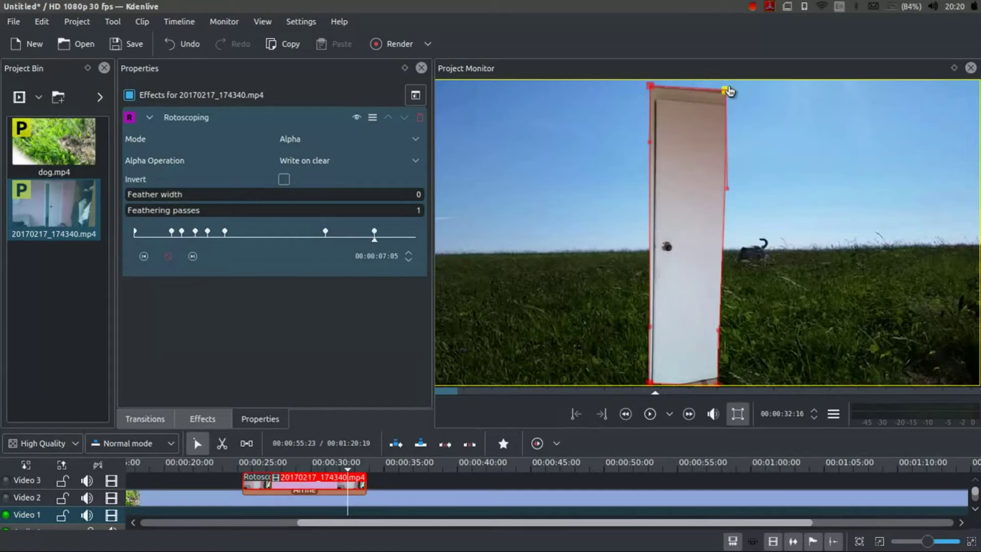
{"action": "left_click_drag", "start_coordinate": [727, 93], "coordinate": [658, 95]}
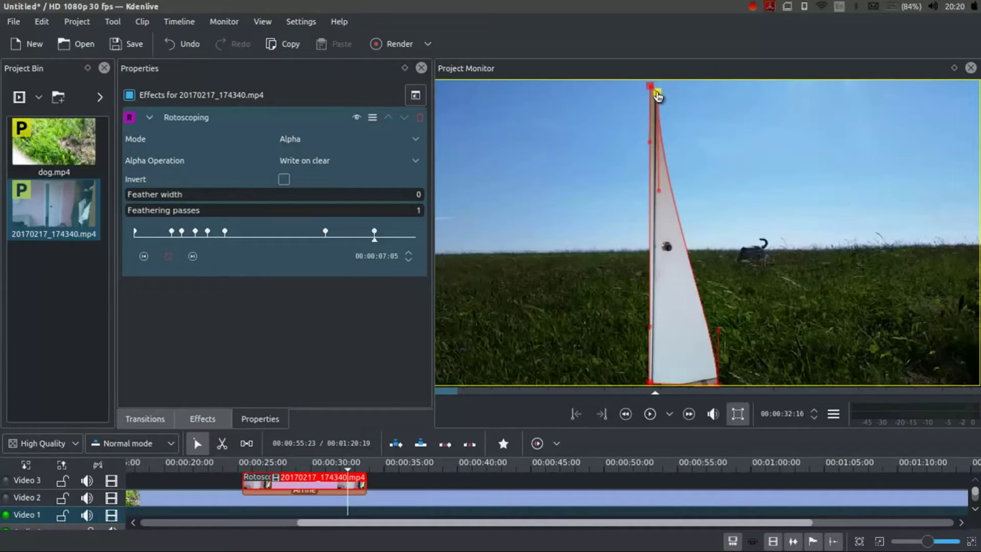
{"action": "left_click_drag", "start_coordinate": [718, 386], "coordinate": [656, 391]}
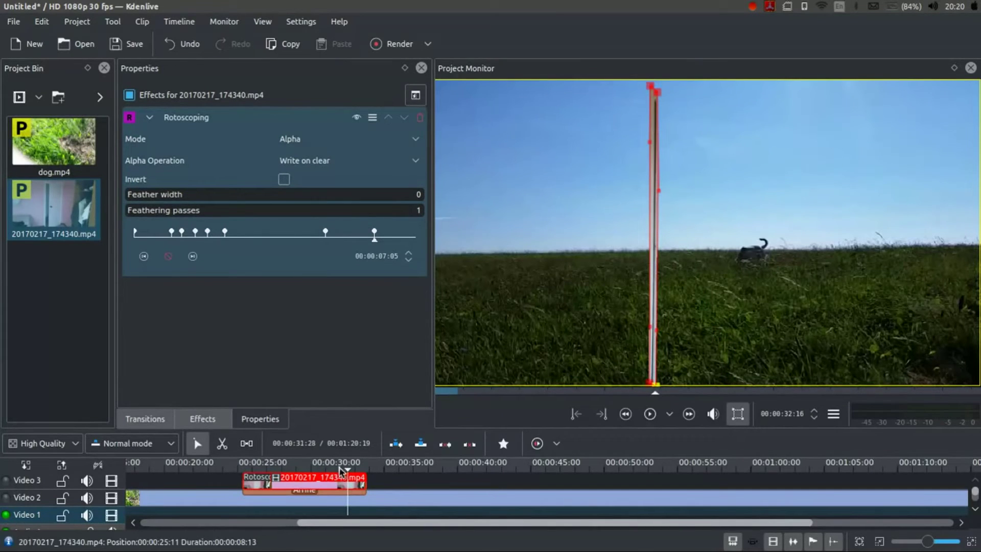
- Add an earlier keyframe narrowing the mask to the closing door
{"action": "mouse_move", "coordinate": [342, 471]}
{"action": "left_mouse_down"}
{"action": "mouse_move", "coordinate": [313, 467]}
{"action": "mouse_move", "coordinate": [355, 463]}
{"action": "mouse_move", "coordinate": [338, 467]}
{"action": "left_mouse_up"}
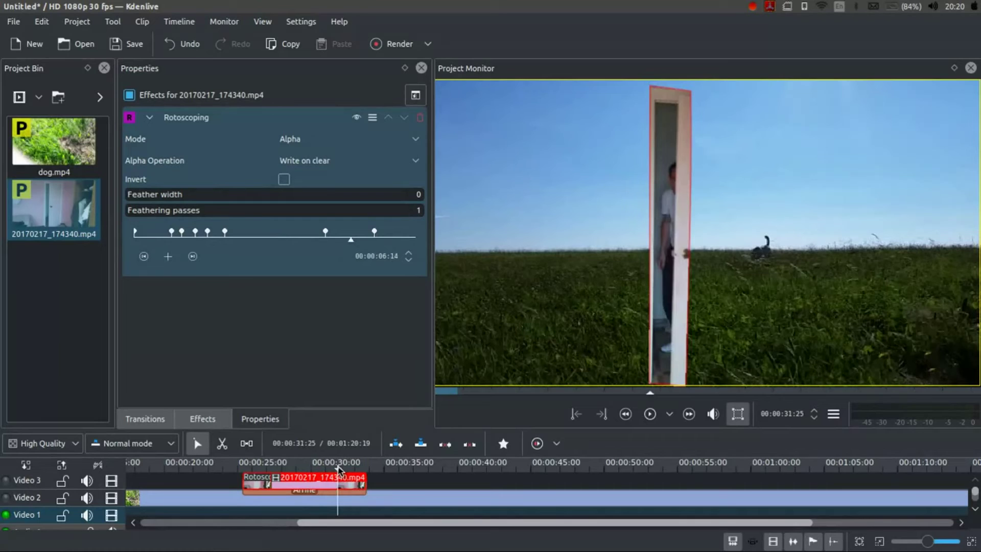
{"action": "left_click", "coordinate": [168, 256]}
{"action": "left_click_drag", "start_coordinate": [691, 92], "coordinate": [683, 92]}
{"action": "left_click_drag", "start_coordinate": [687, 385], "coordinate": [677, 389]}
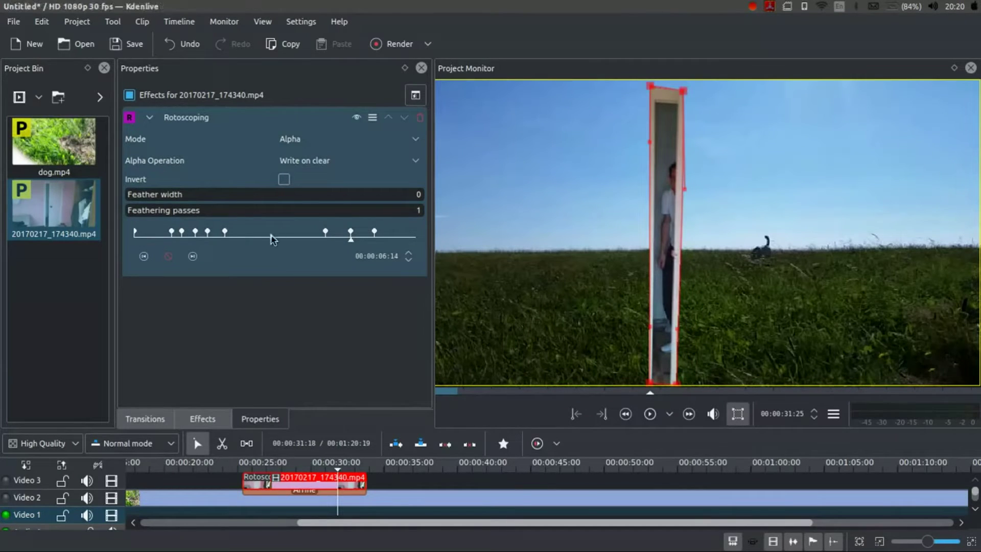
- Add keyframes a few frames later, narrowing the mask to a thin strip at the door edge
{"action": "key", "text": "Right"}
{"action": "key", "text": "Right"}
{"action": "key", "text": "Right"}
{"action": "key", "text": "Right"}
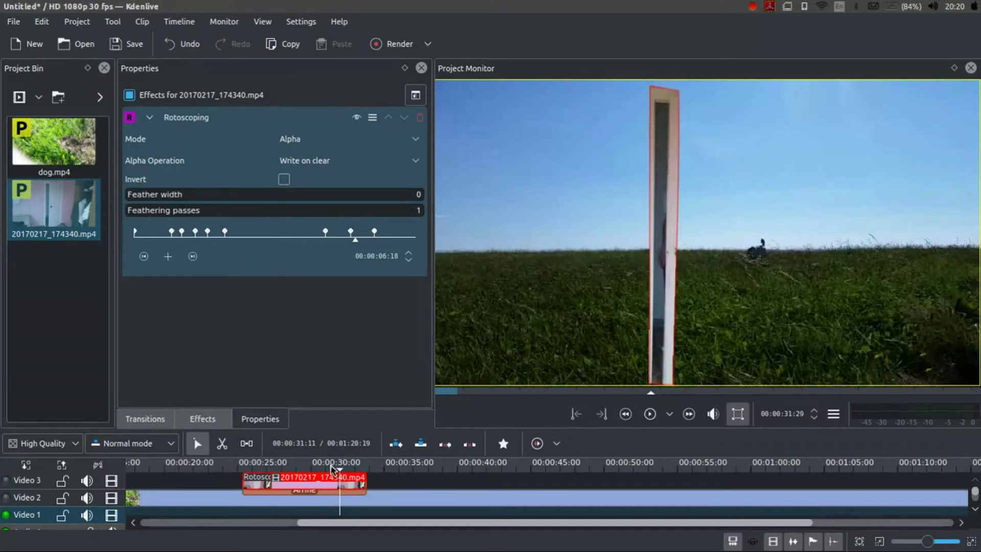
{"action": "key", "text": "Right"}
{"action": "key", "text": "Right"}
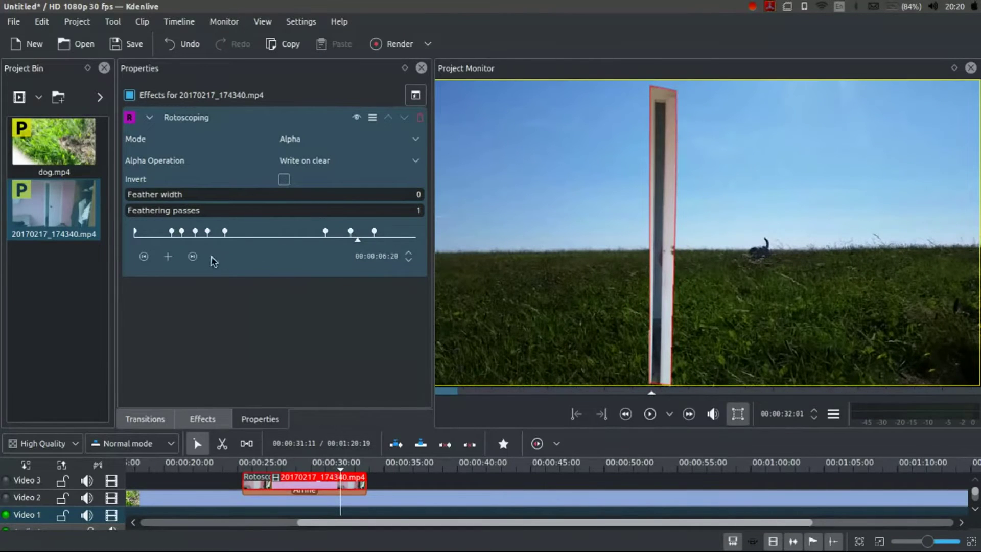
{"action": "left_click", "coordinate": [168, 256]}
{"action": "left_click_drag", "start_coordinate": [675, 91], "coordinate": [668, 88]}
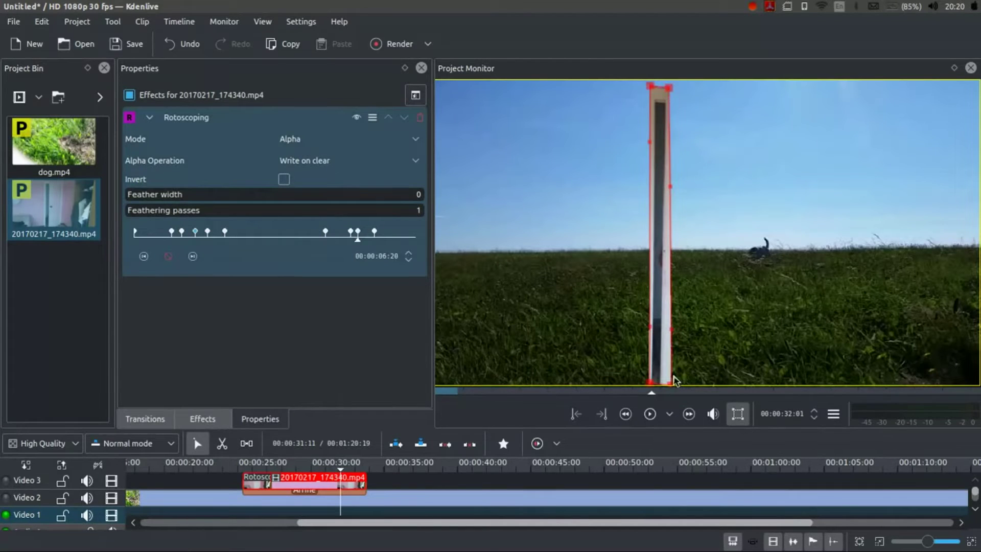
{"action": "left_click_drag", "start_coordinate": [672, 386], "coordinate": [666, 385]}
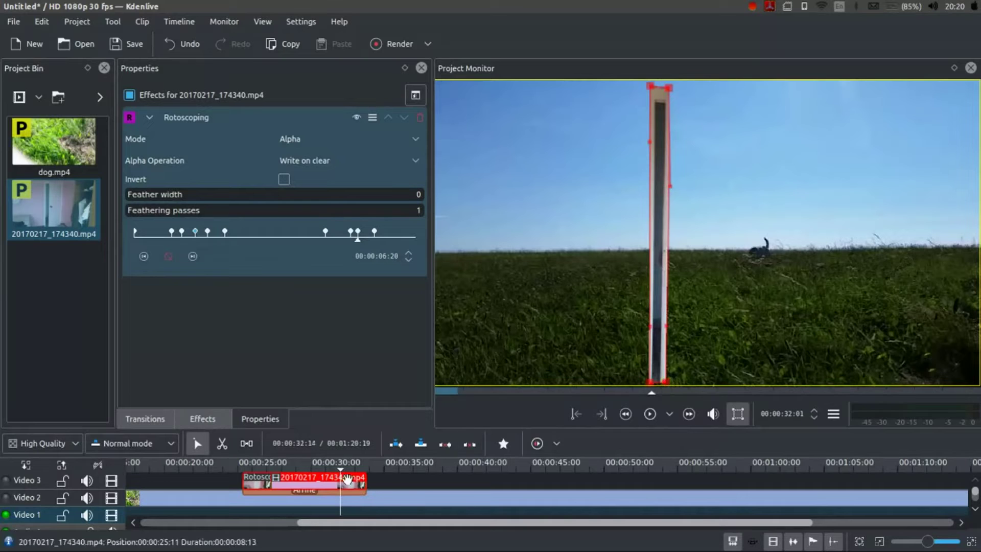
{"action": "left_click_drag", "start_coordinate": [342, 466], "coordinate": [347, 466]}
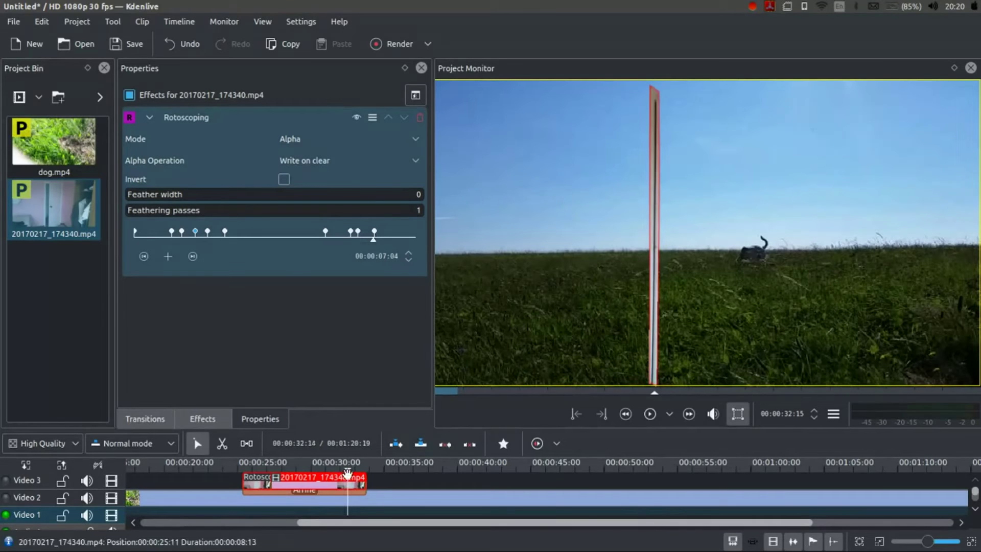
{"action": "left_click", "coordinate": [167, 255]}
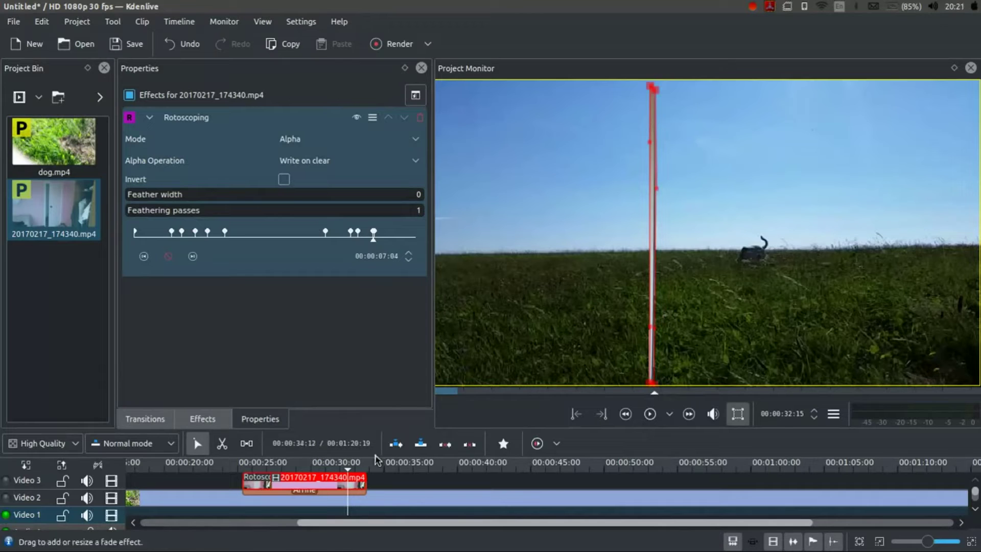
- Cut the Video 3 door clip at about 26:13 and delete the piece before the cut
{"action": "left_click", "coordinate": [353, 463]}
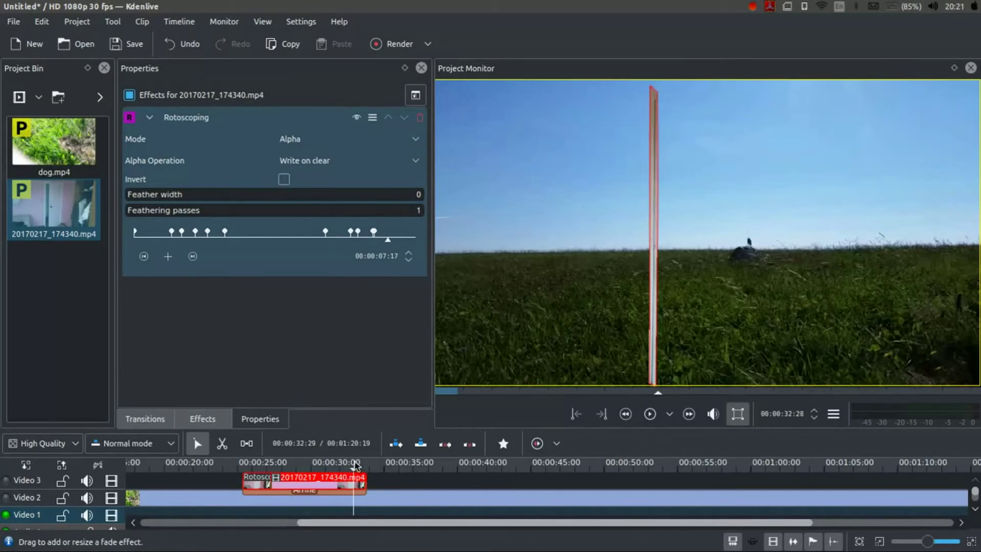
{"action": "left_click_drag", "start_coordinate": [355, 465], "coordinate": [258, 472]}
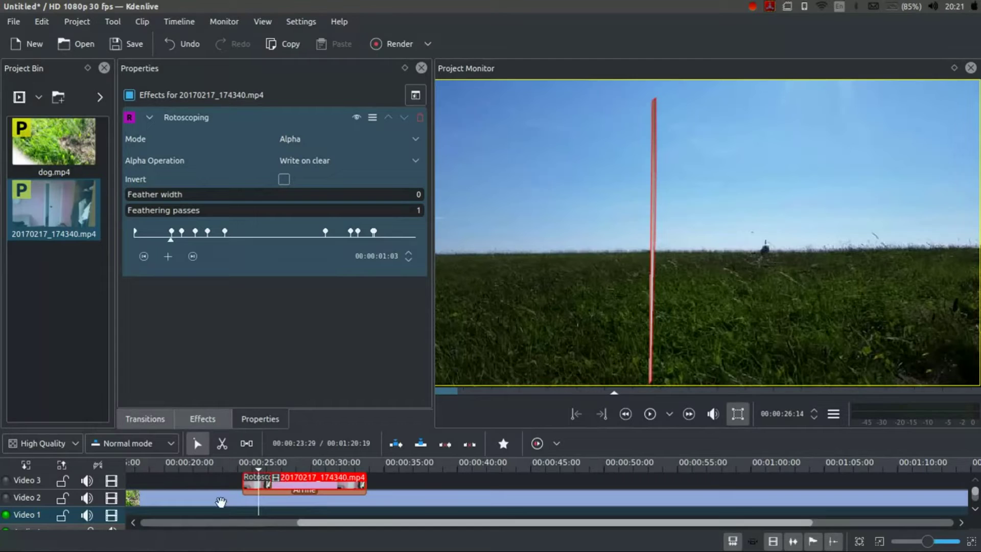
{"action": "scroll", "coordinate": [279, 486], "scroll_direction": "up", "scroll_amount": 3}
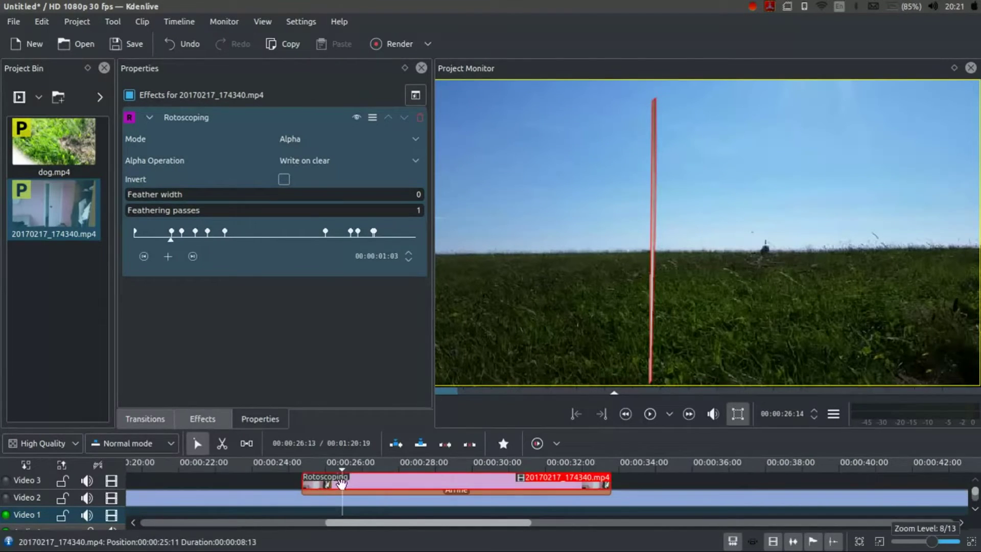
{"action": "scroll", "coordinate": [349, 490], "scroll_direction": "up", "scroll_amount": 1}
{"action": "left_click", "coordinate": [333, 466]}
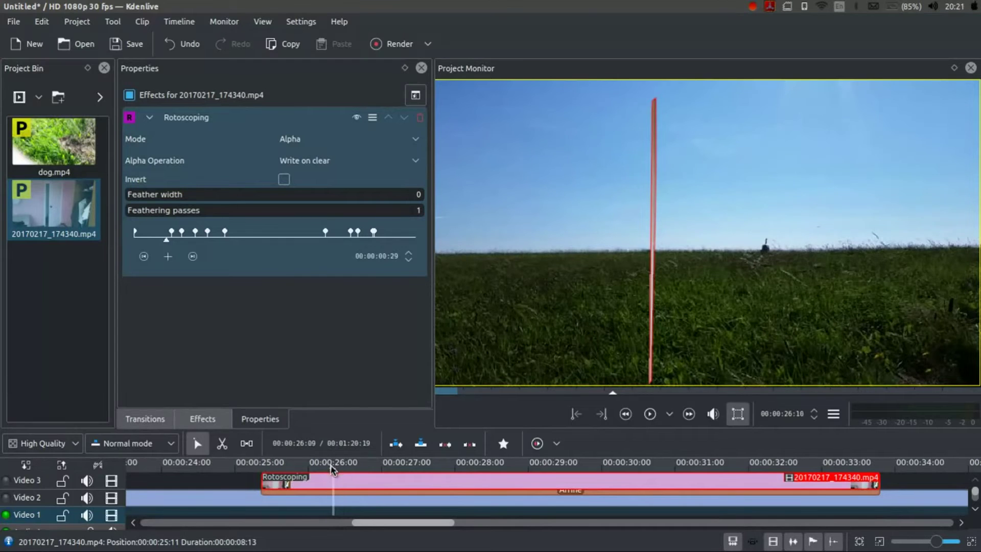
{"action": "left_click_drag", "start_coordinate": [324, 473], "coordinate": [341, 474]}
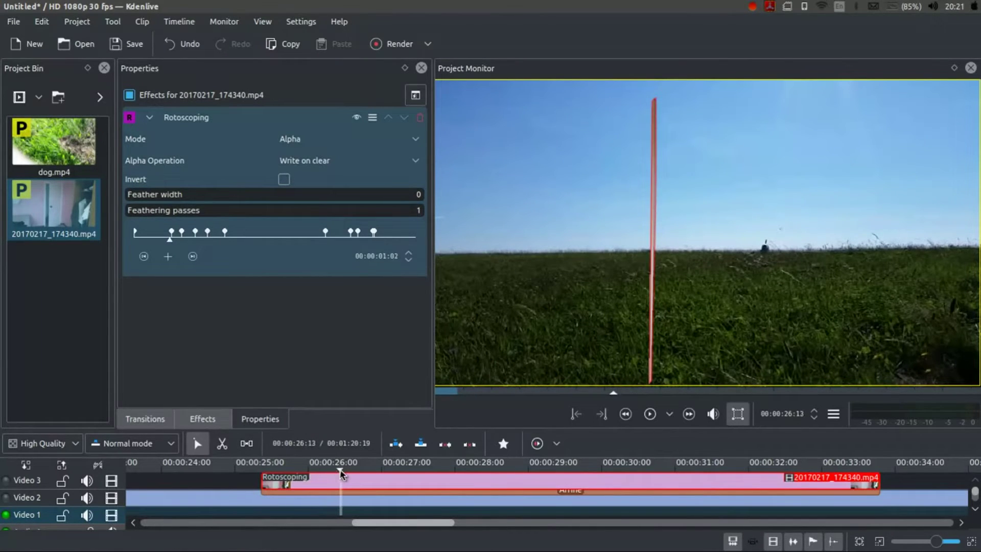
{"action": "key", "text": "x"}
{"action": "left_click", "coordinate": [341, 483]}
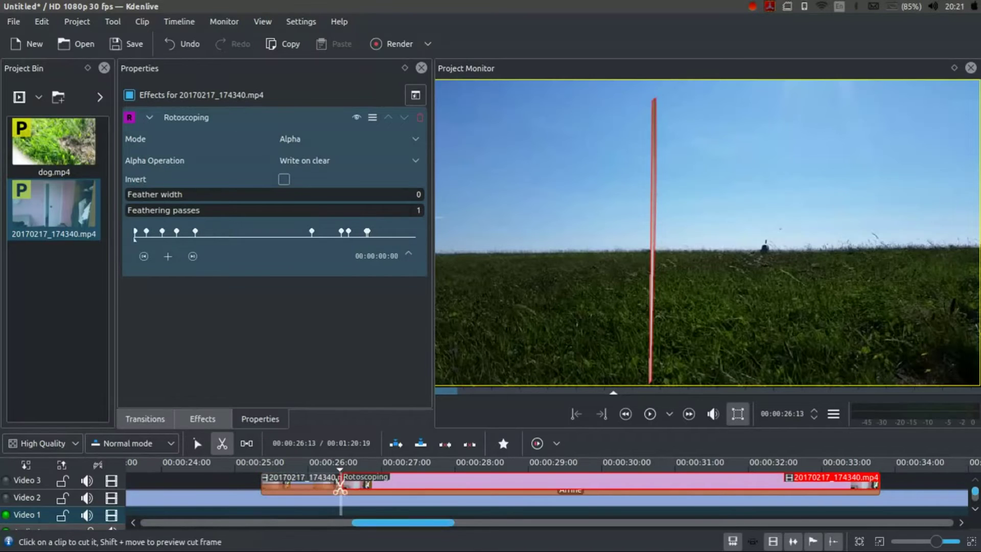
{"action": "key", "text": "s"}
{"action": "left_click", "coordinate": [309, 483]}
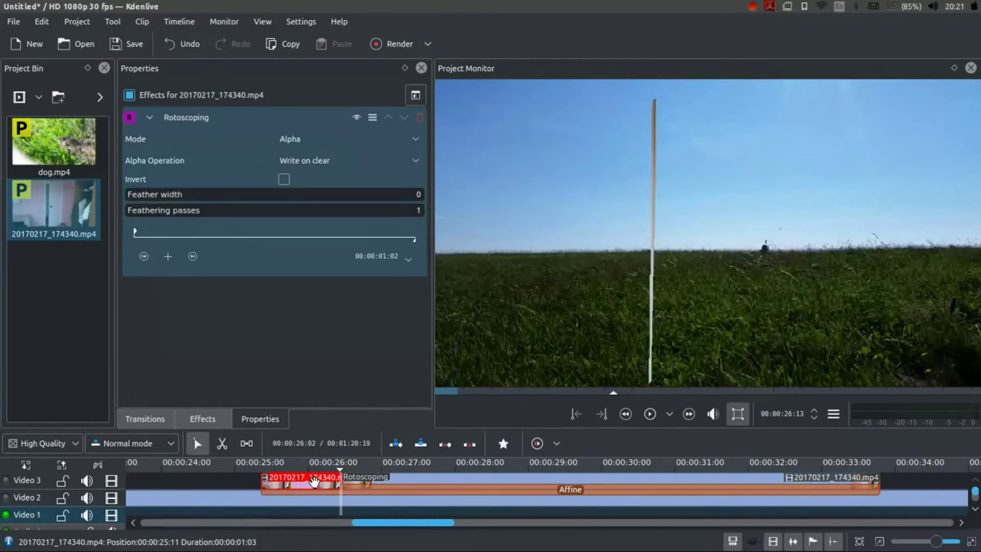
{"action": "key", "text": "Delete"}
{"action": "left_click_drag", "start_coordinate": [337, 468], "coordinate": [499, 468]}
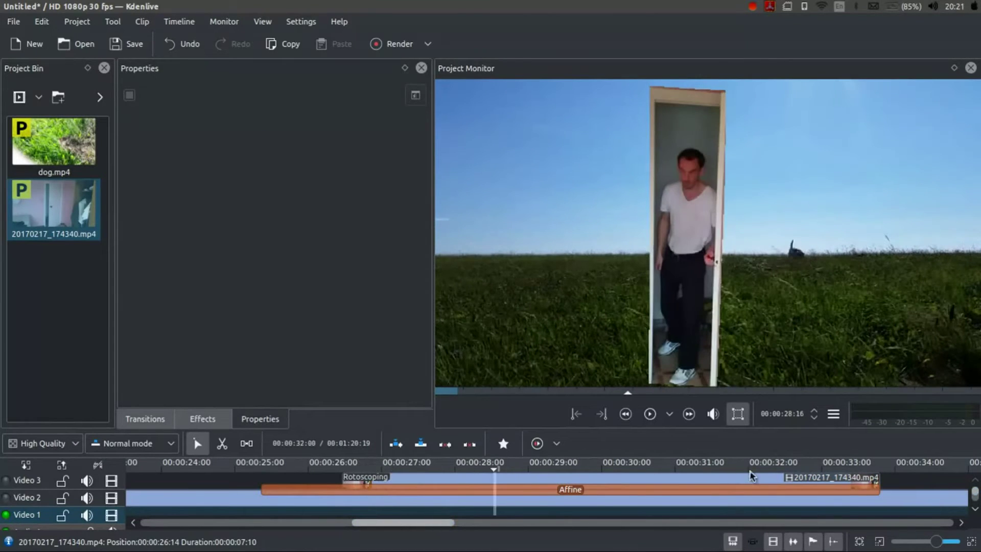
- Split the door clip near 32:25, where the door disappears, with the Razor tool
{"action": "left_click", "coordinate": [789, 466]}
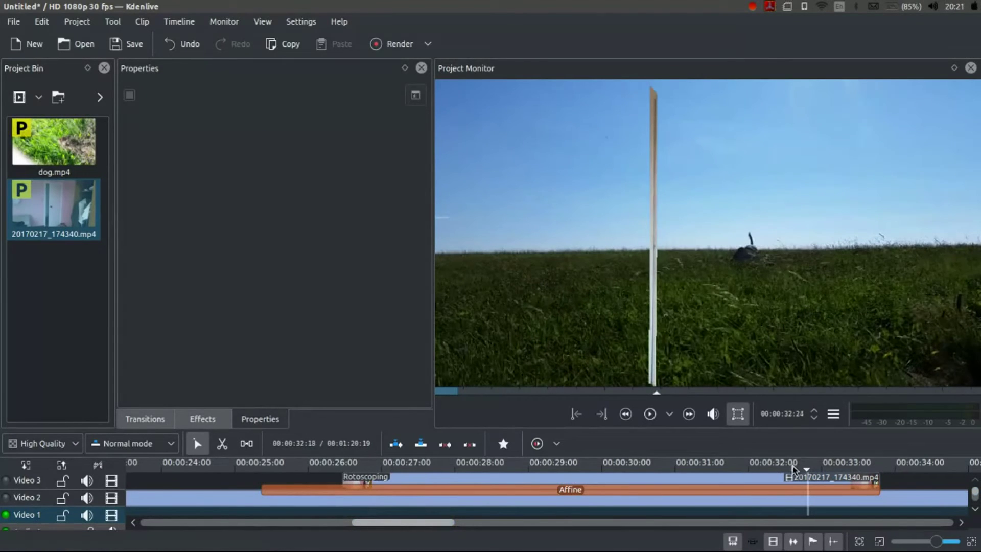
{"action": "left_click_drag", "start_coordinate": [789, 471], "coordinate": [809, 471]}
{"action": "key", "text": "x"}
{"action": "left_click", "coordinate": [807, 483]}
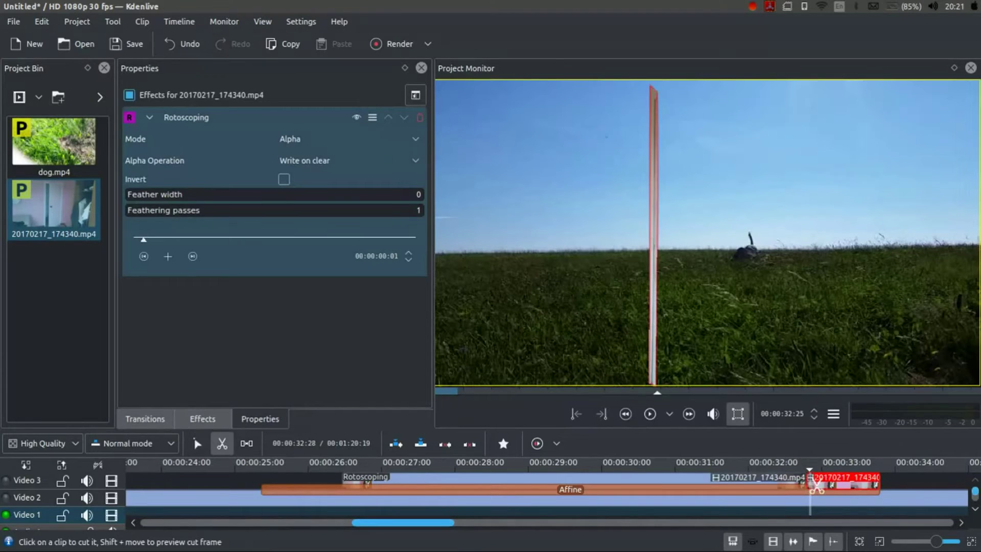
{"action": "key", "text": "s"}
{"action": "key", "text": "ctrl+alt+Delete"}
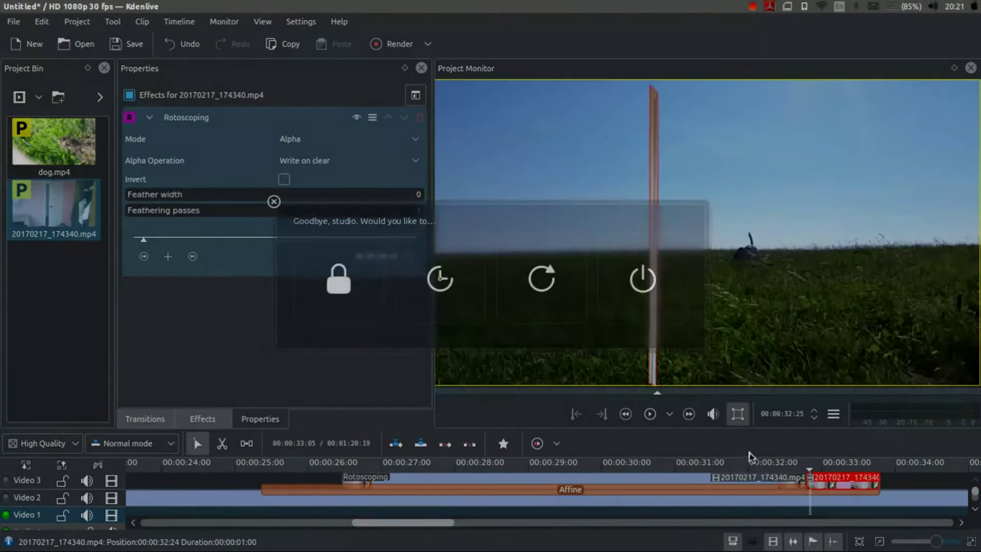
{"action": "key", "text": "Escape"}
- Delete the leftover end piece and fit the Affine transition to the trimmed door clip
{"action": "key", "text": "Delete"}
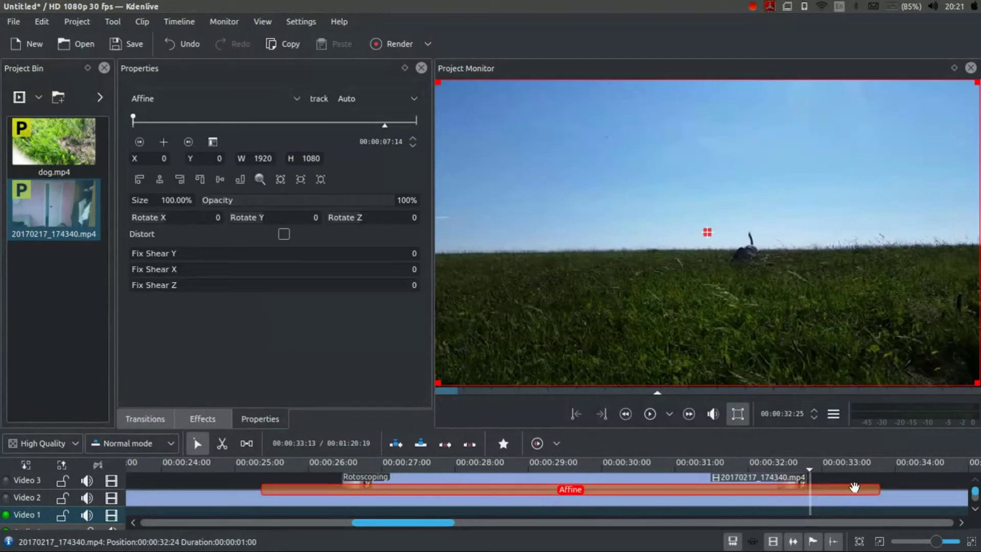
{"action": "left_click_drag", "start_coordinate": [879, 489], "coordinate": [807, 491]}
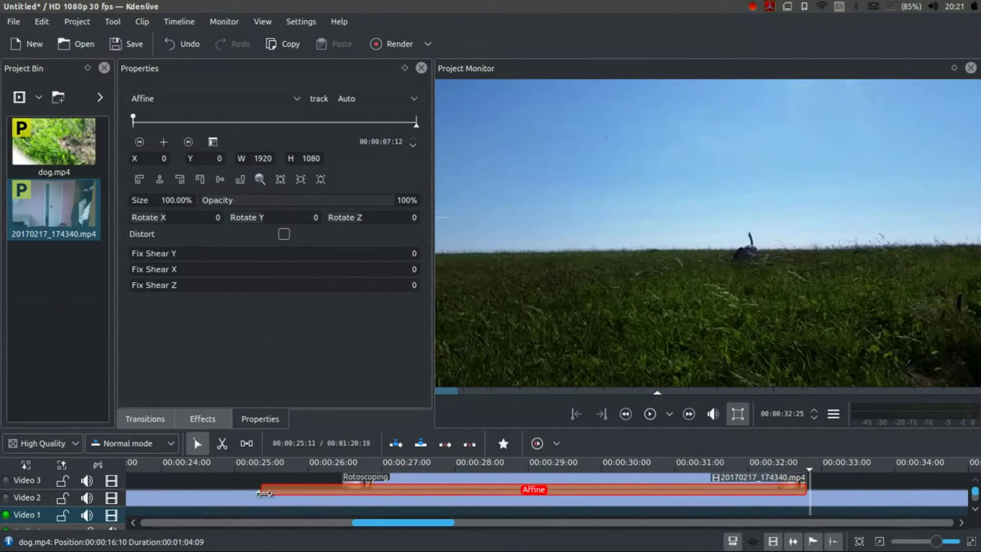
{"action": "left_click_drag", "start_coordinate": [263, 493], "coordinate": [343, 492]}
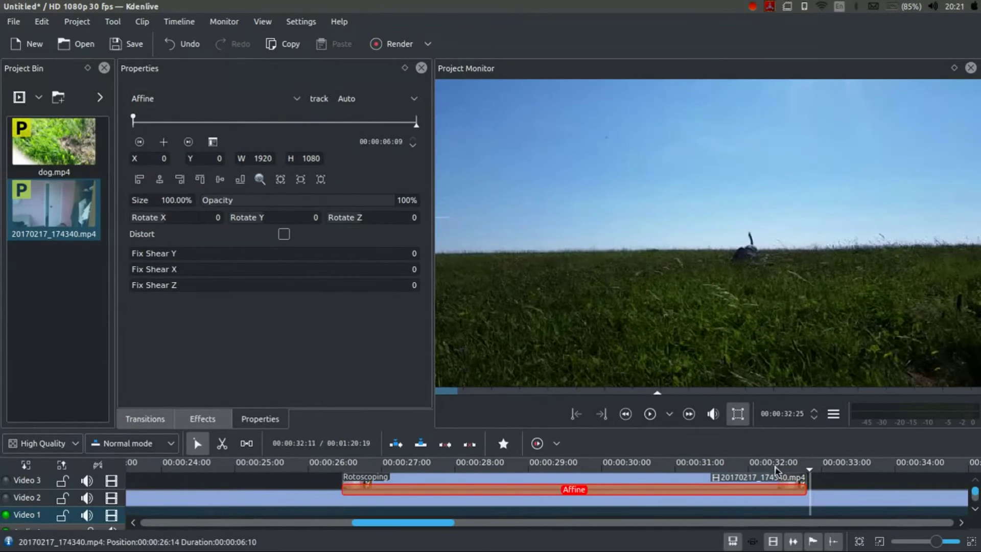
{"action": "key", "text": "ctrl+z"}
{"action": "left_click_drag", "start_coordinate": [262, 491], "coordinate": [344, 481]}
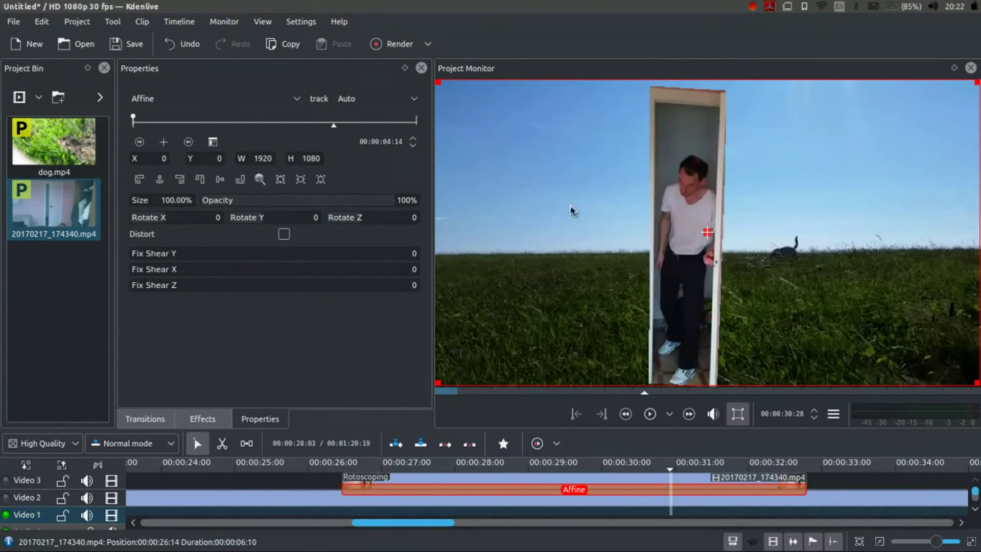
- Scale the door to 55% and move it into the upper-right sky at X 1144, Y 8
{"action": "left_click", "coordinate": [177, 200]}
{"action": "type", "text": "70"}
{"action": "key", "text": "Return"}
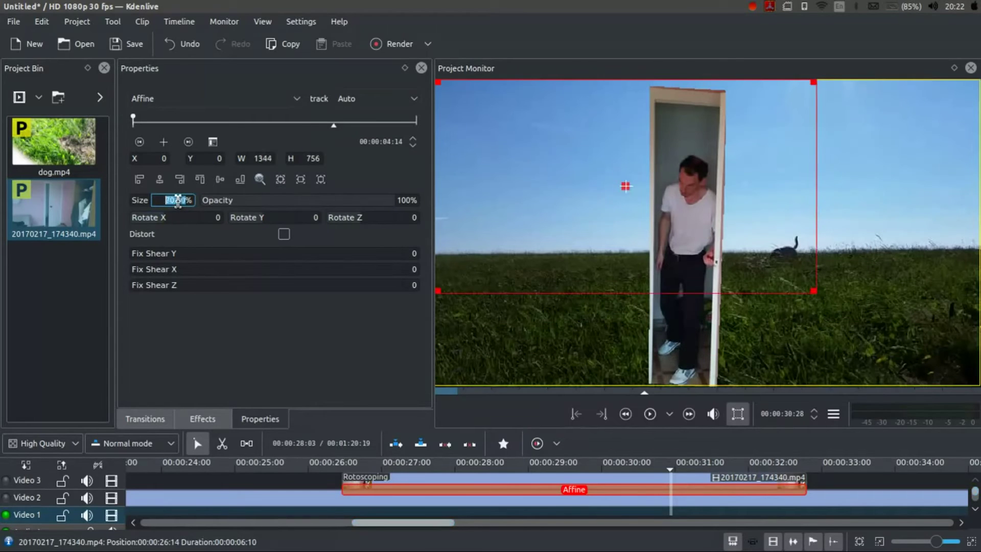
{"action": "type", "text": "60"}
{"action": "key", "text": "Return"}
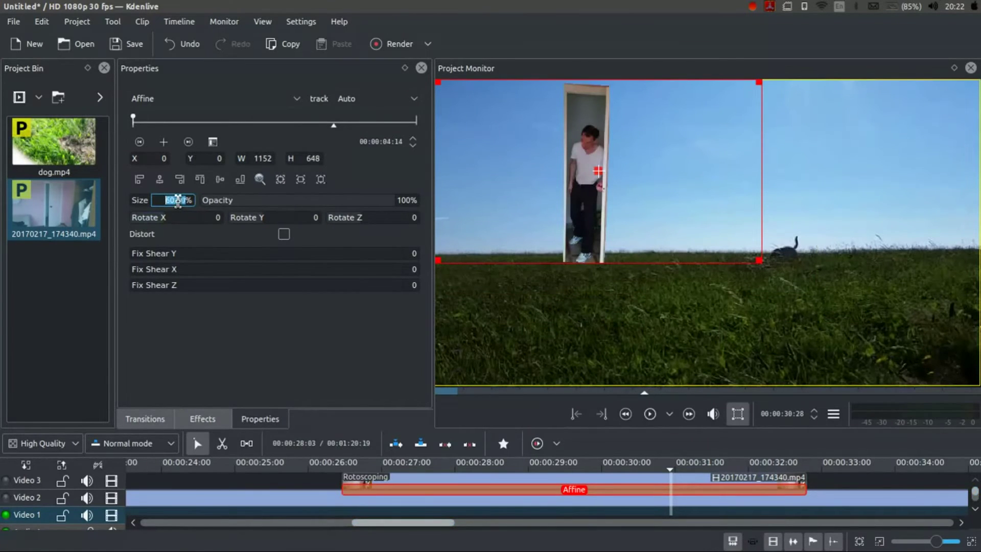
{"action": "type", "text": "50"}
{"action": "key", "text": "Return"}
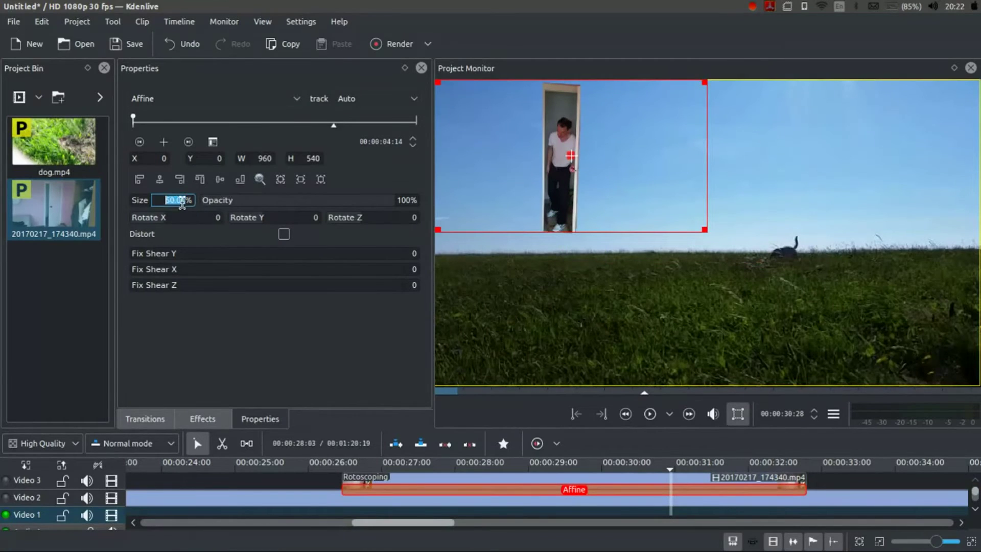
{"action": "left_click", "coordinate": [176, 200]}
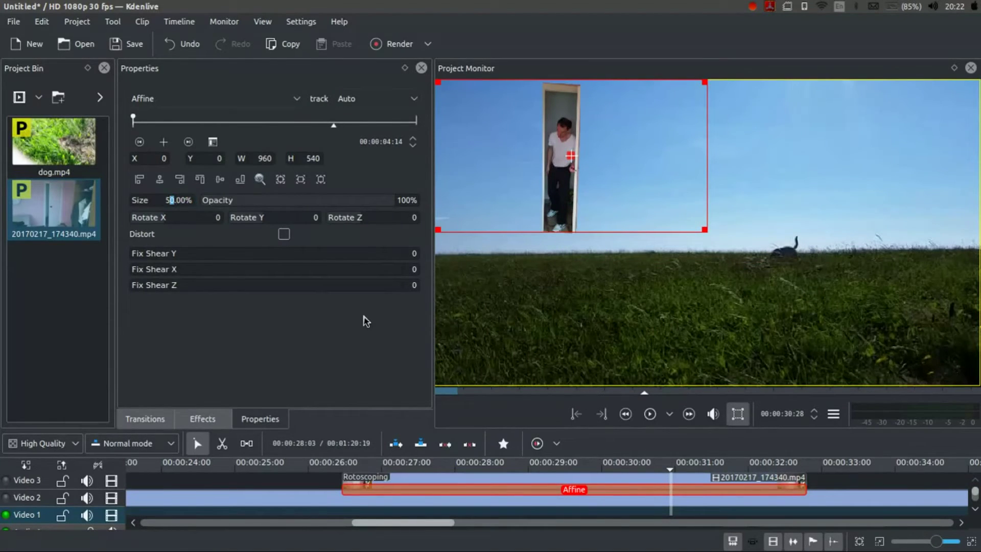
{"action": "key", "text": "Tab"}
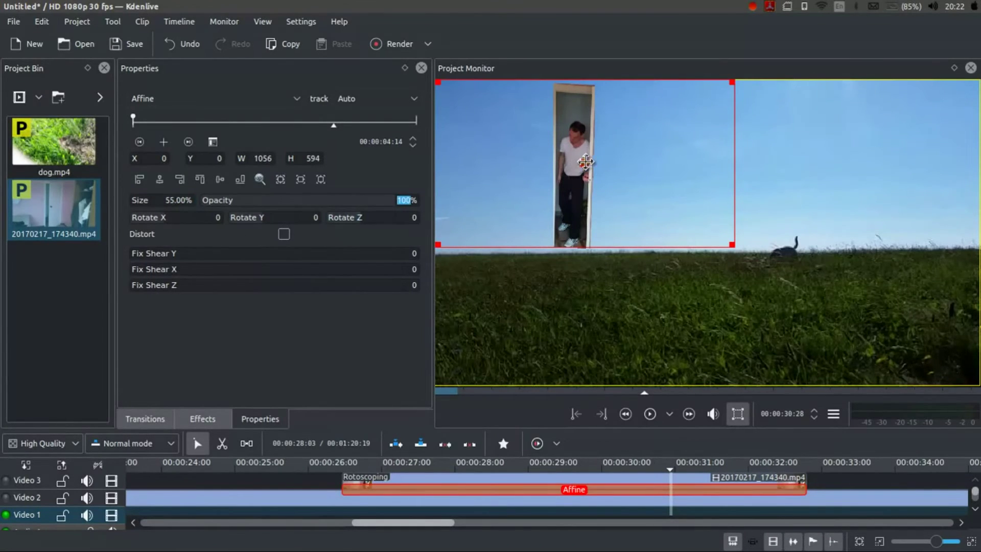
{"action": "left_click_drag", "start_coordinate": [585, 161], "coordinate": [910, 163]}
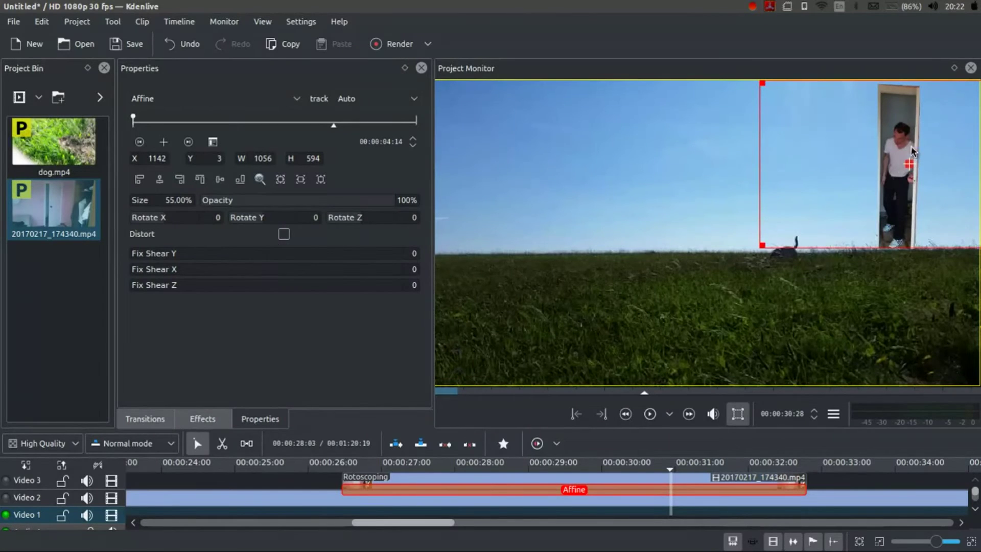
{"action": "left_click_drag", "start_coordinate": [912, 152], "coordinate": [913, 154]}
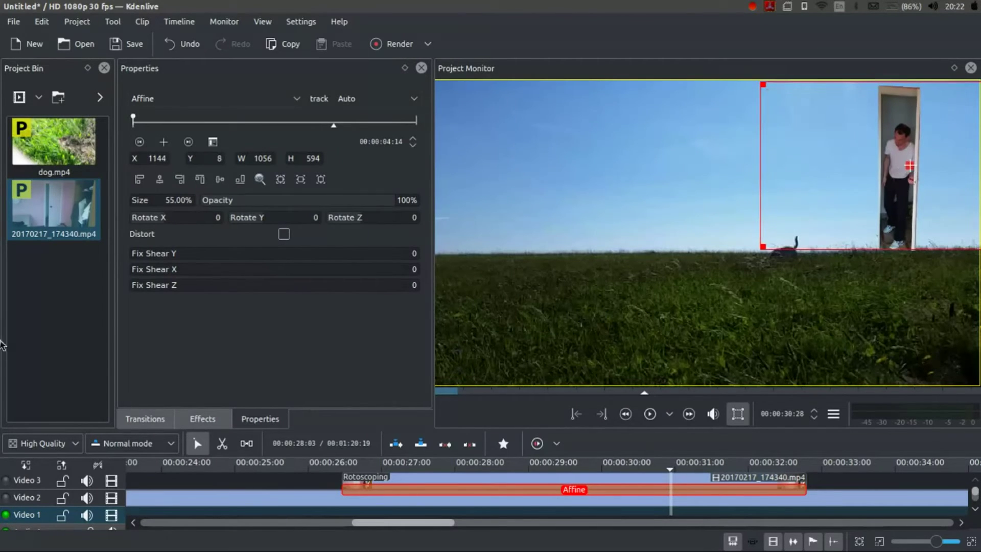
- Give the door's rotoscope mask feather width 5, play the composite from the clip start, then select the Affine transition
{"action": "left_click", "coordinate": [497, 478]}
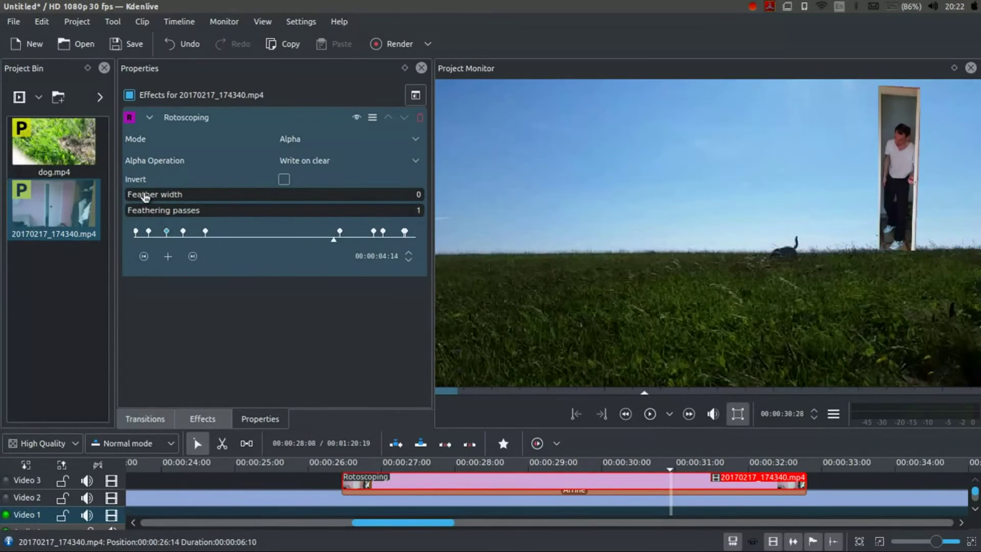
{"action": "scroll", "coordinate": [359, 198], "scroll_direction": "up", "scroll_amount": 1}
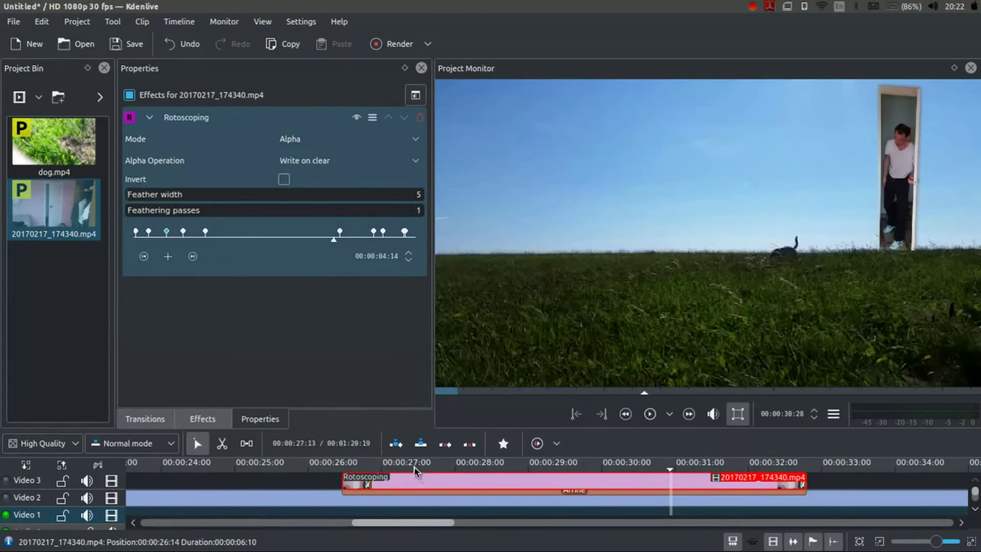
{"action": "left_click", "coordinate": [363, 462]}
{"action": "left_click_drag", "start_coordinate": [355, 464], "coordinate": [345, 464]}
{"action": "key", "text": "space"}
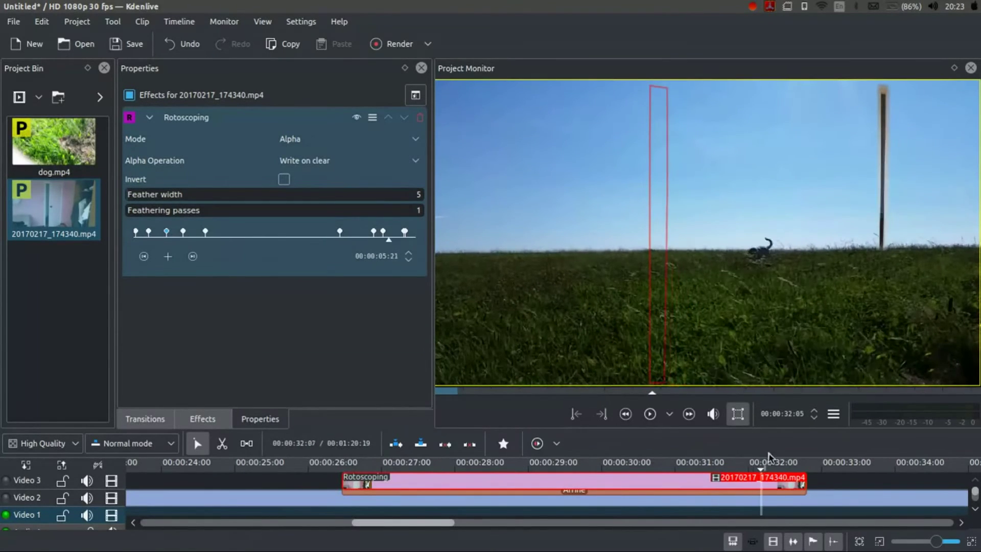
{"action": "mouse_move", "coordinate": [806, 459]}
{"action": "left_mouse_down"}
{"action": "mouse_move", "coordinate": [816, 459]}
{"action": "mouse_move", "coordinate": [792, 465]}
{"action": "left_mouse_up"}
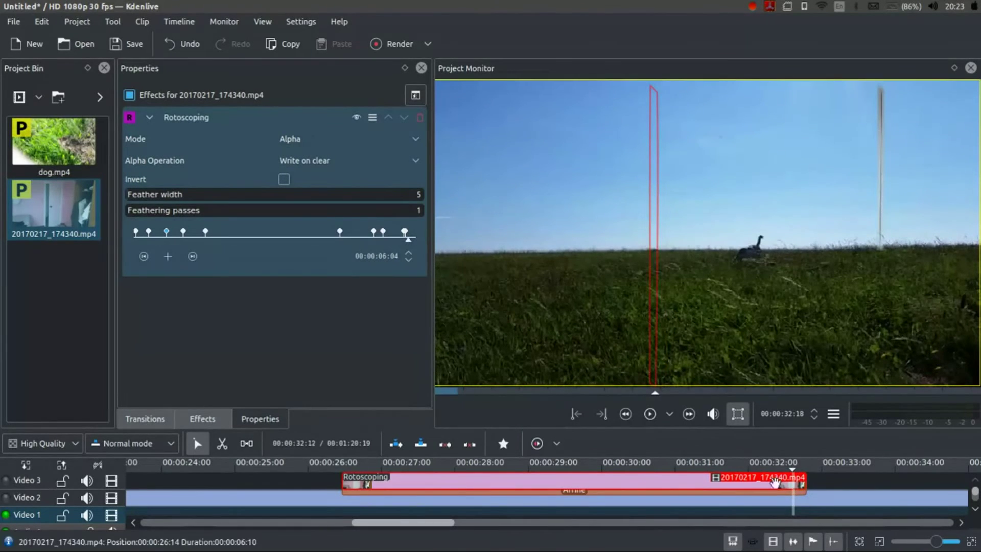
{"action": "left_click", "coordinate": [730, 489]}
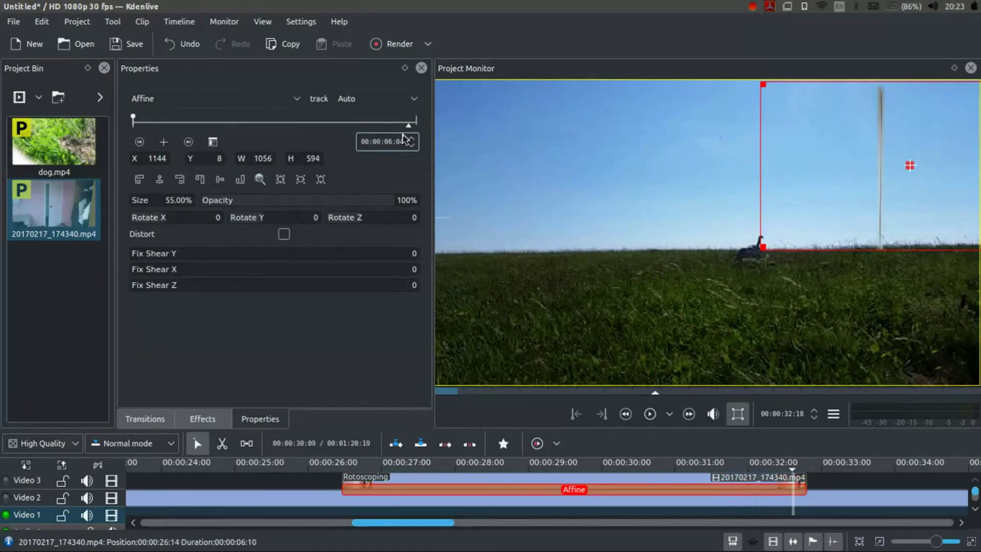
- Add Affine keyframes at the transition's last frame and a few frames earlier at 05:27
{"action": "left_click", "coordinate": [416, 125]}
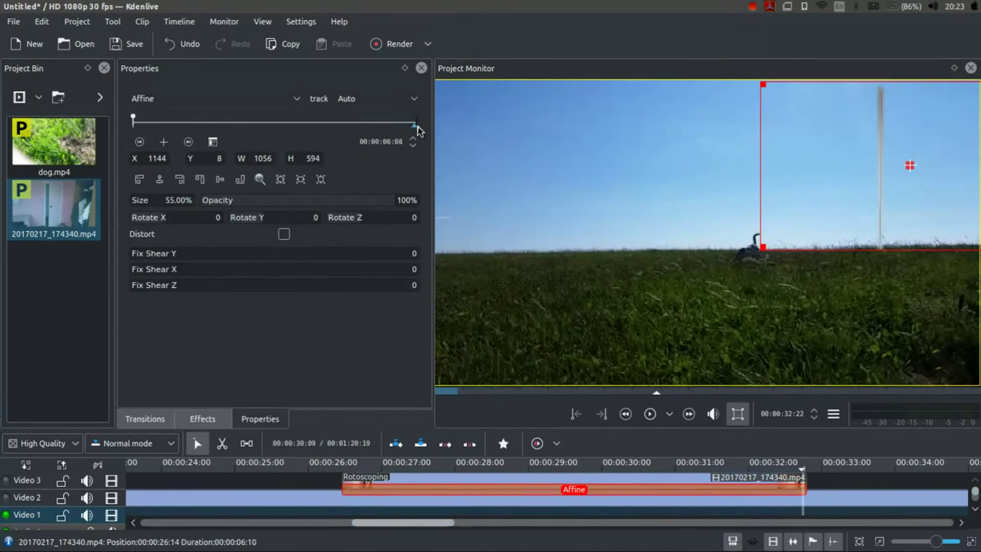
{"action": "left_click", "coordinate": [163, 142]}
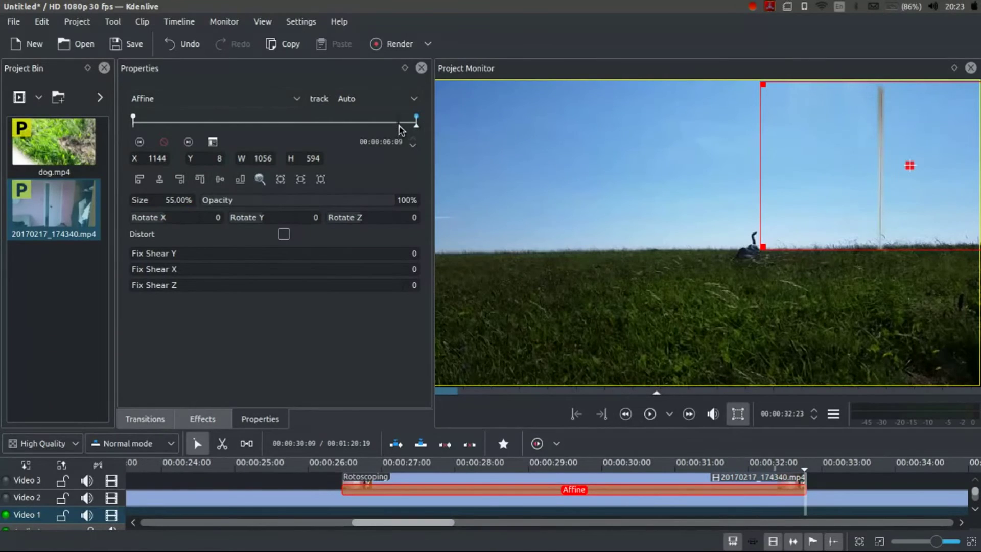
{"action": "left_click", "coordinate": [398, 125]}
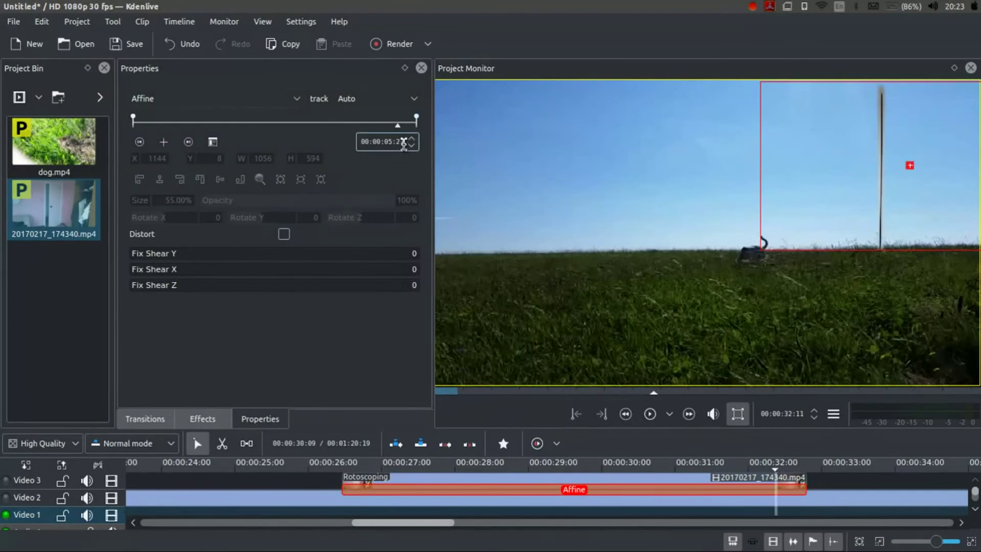
{"action": "left_click", "coordinate": [163, 141]}
- Set opacity to 0% at the last keyframe and at the first keyframe
{"action": "left_click", "coordinate": [417, 122]}
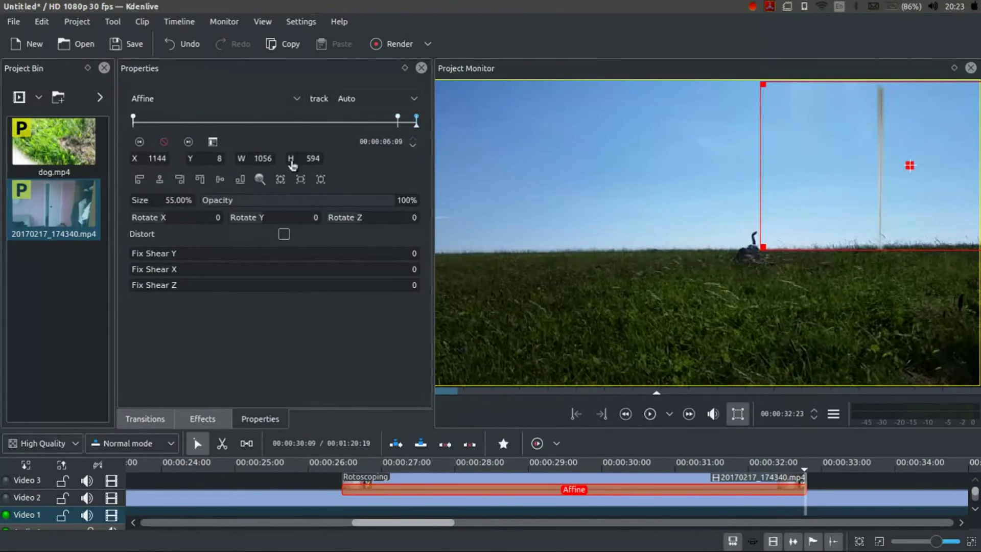
{"action": "left_click_drag", "start_coordinate": [404, 199], "coordinate": [113, 204]}
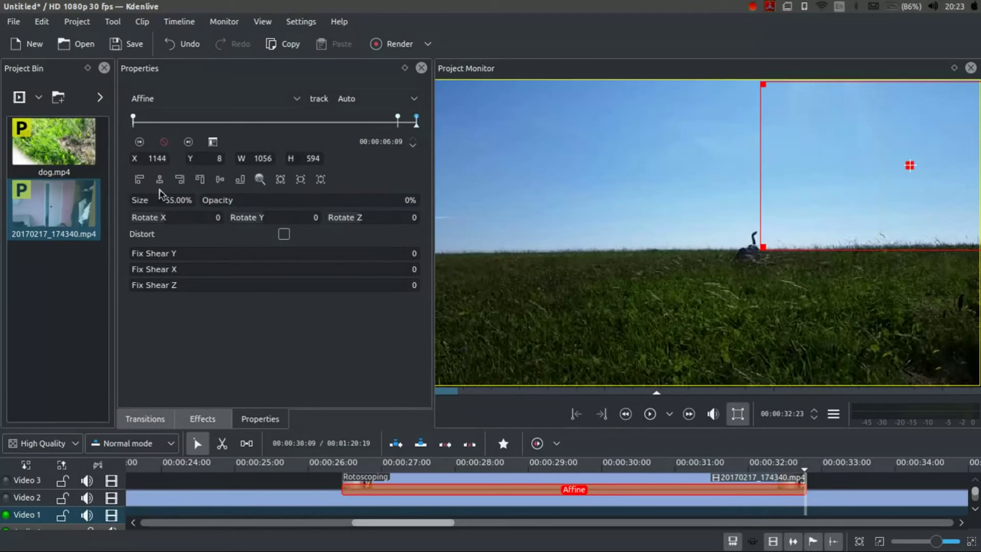
{"action": "left_click", "coordinate": [148, 123]}
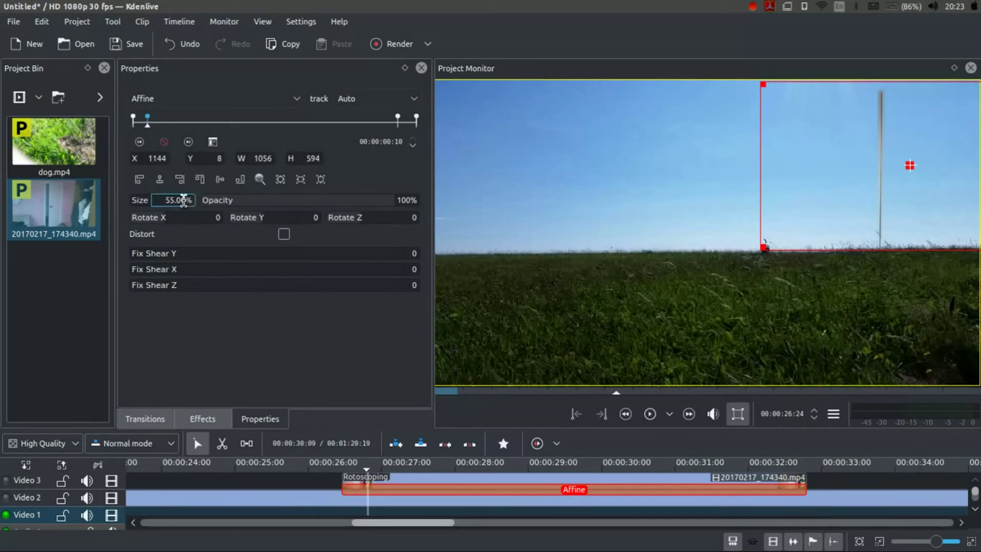
{"action": "left_click", "coordinate": [133, 121]}
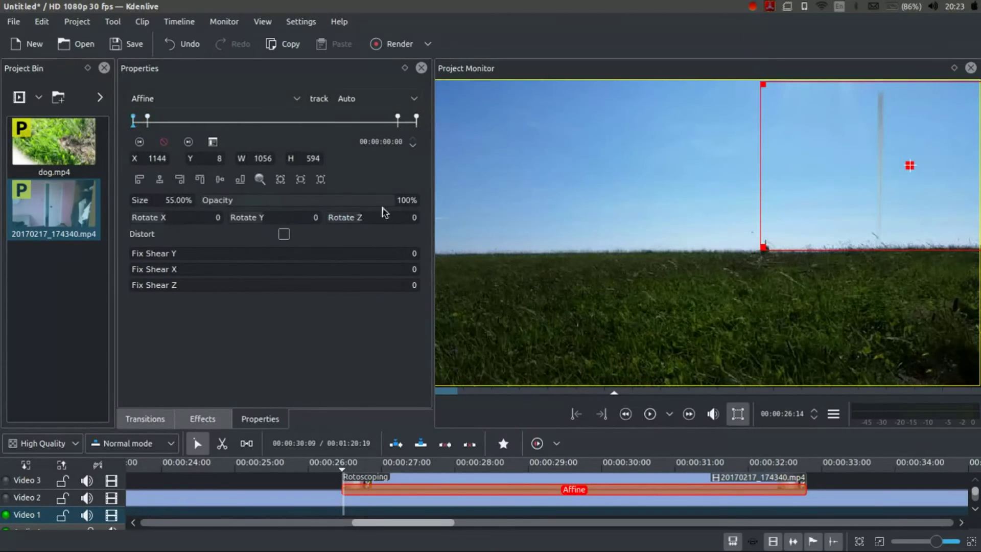
{"action": "left_click_drag", "start_coordinate": [385, 210], "coordinate": [168, 193]}
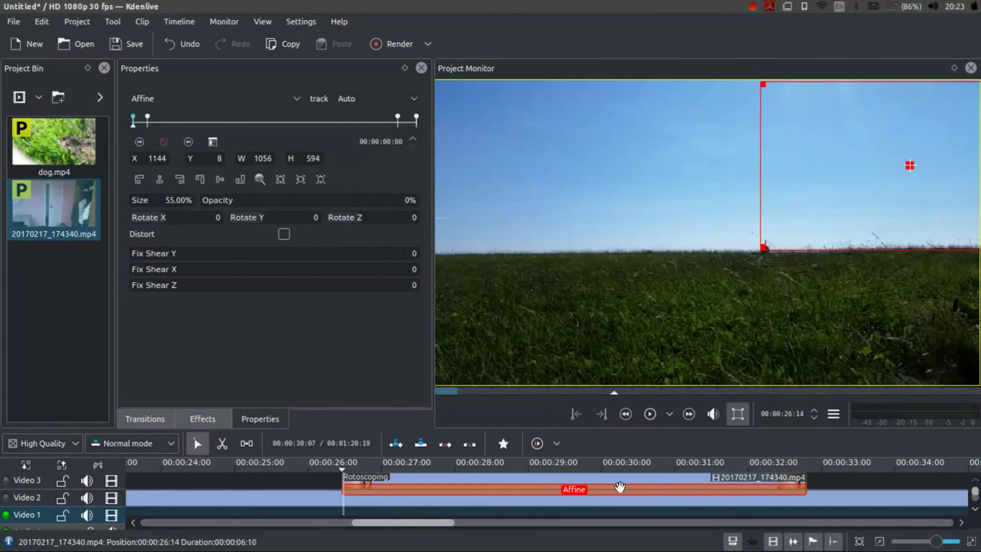
- Place guide 'aaaa' on the ruler at 24:15 and guide 'bbbb' at 34:05
{"action": "left_click", "coordinate": [200, 461]}
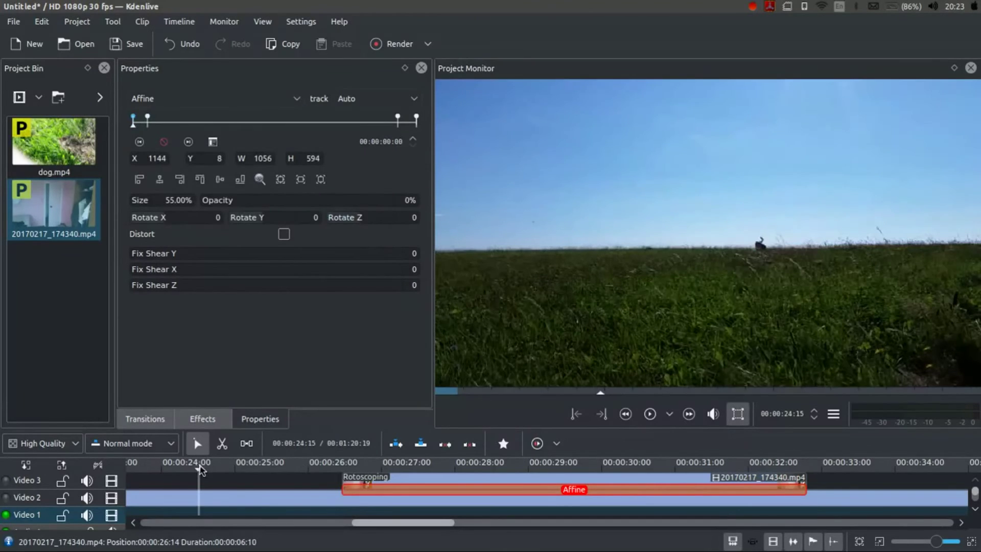
{"action": "right_click", "coordinate": [199, 463]}
{"action": "left_click", "coordinate": [248, 383]}
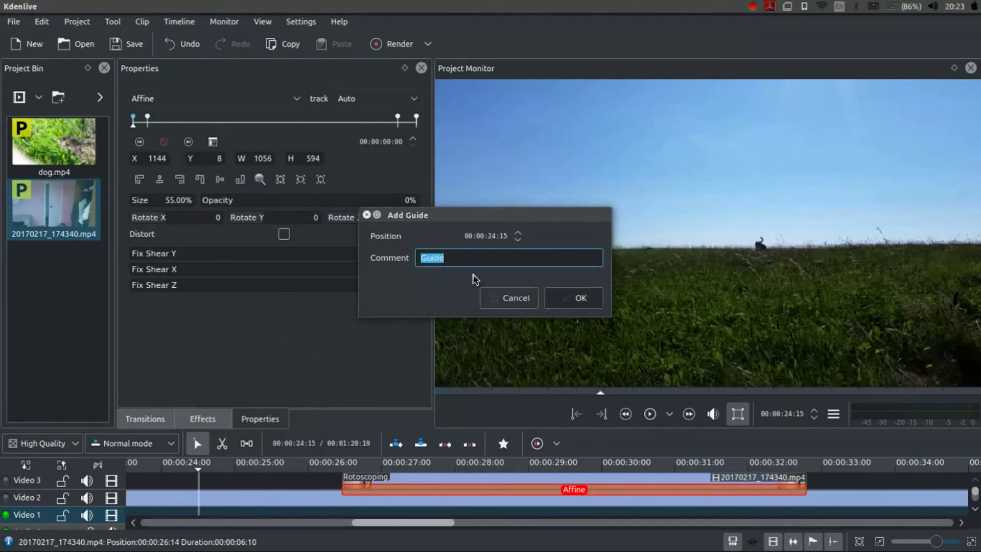
{"action": "type", "text": "aaaa"}
{"action": "key", "text": "Return"}
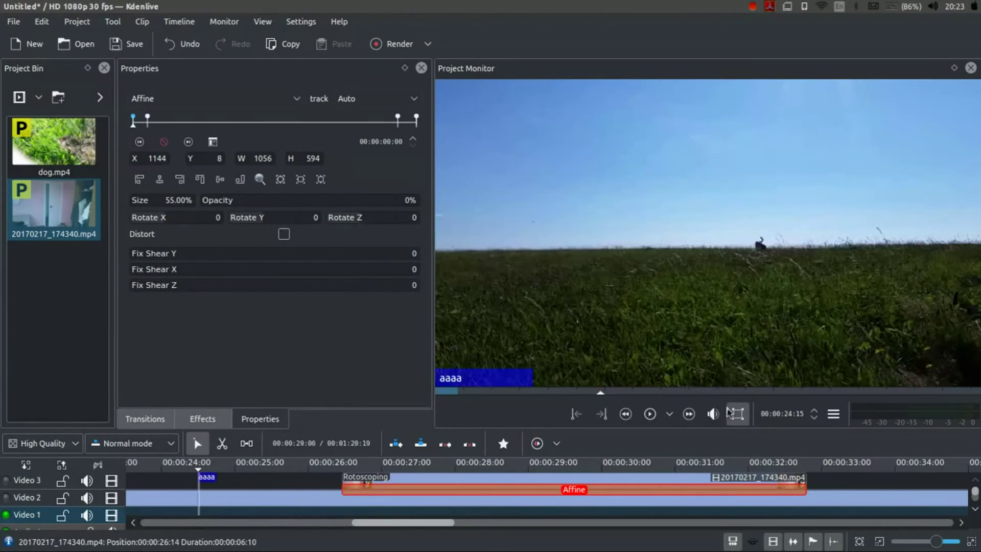
{"action": "left_click", "coordinate": [906, 465]}
{"action": "right_click", "coordinate": [907, 465]}
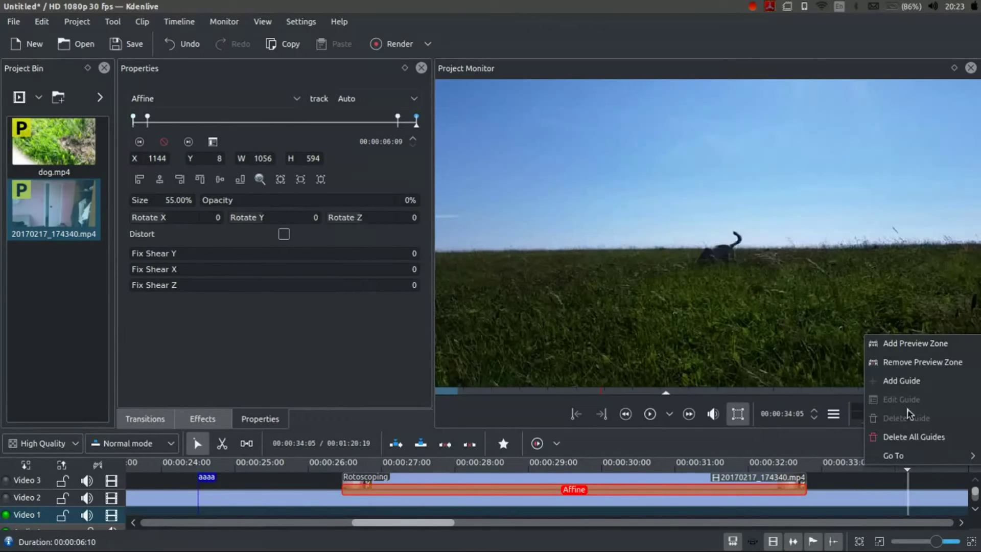
{"action": "left_click", "coordinate": [892, 381]}
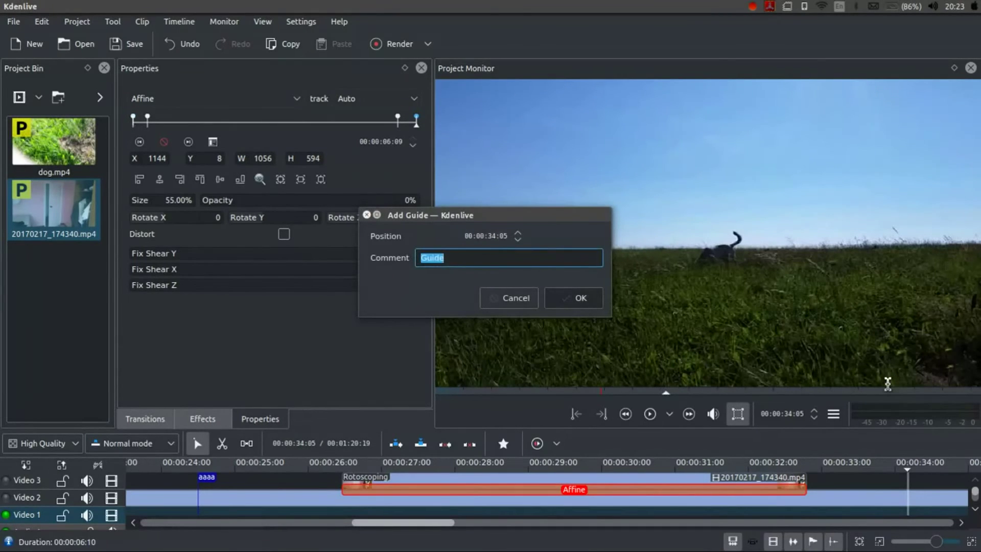
{"action": "type", "text": "bbbb"}
{"action": "key", "text": "Return"}
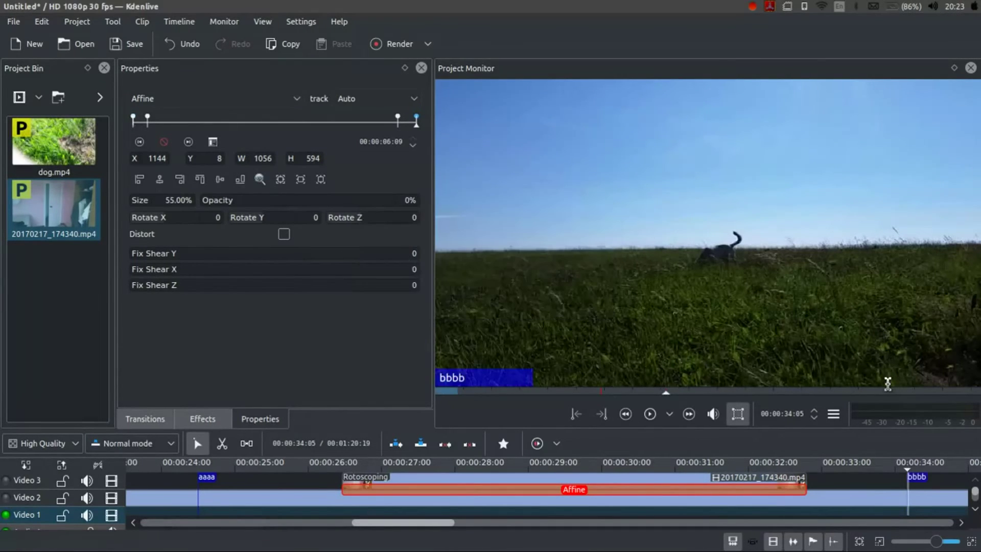
- Rename the render output file from untitled to rotodog
{"action": "left_click", "coordinate": [393, 44]}
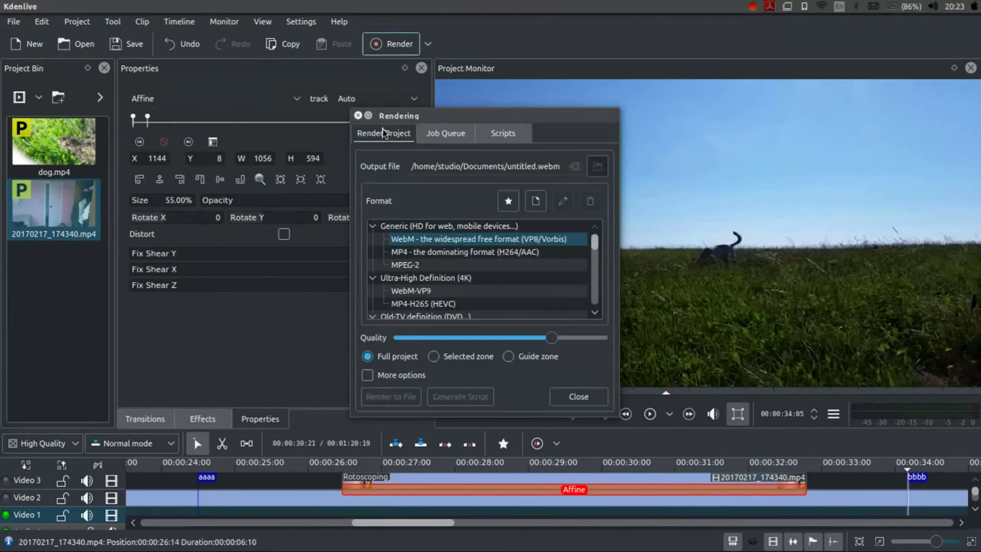
{"action": "double_click", "coordinate": [518, 166]}
{"action": "type", "text": "rotodog"}
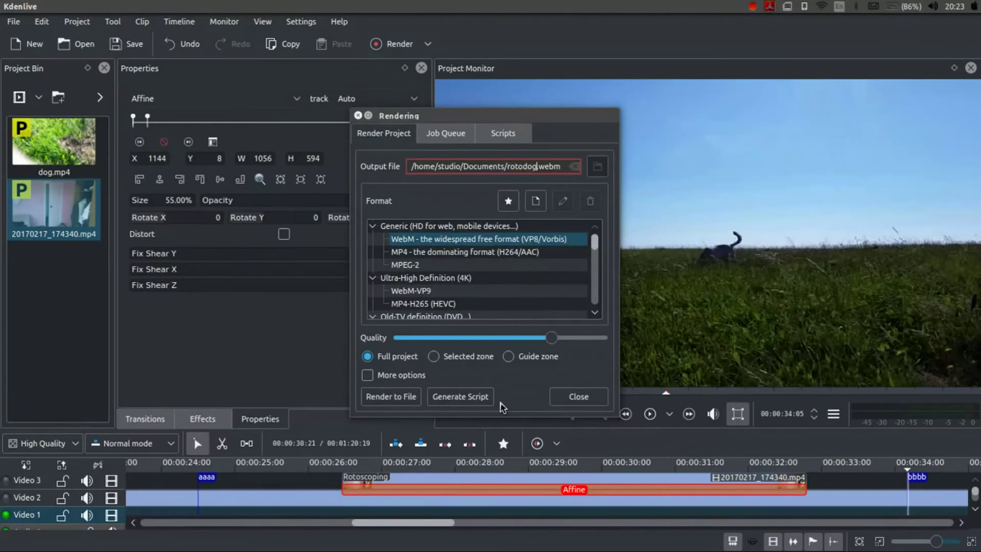
- Render the guide zone from aaaa as WebM to file, overwriting the existing rotodog.webm
{"action": "left_click", "coordinate": [509, 356]}
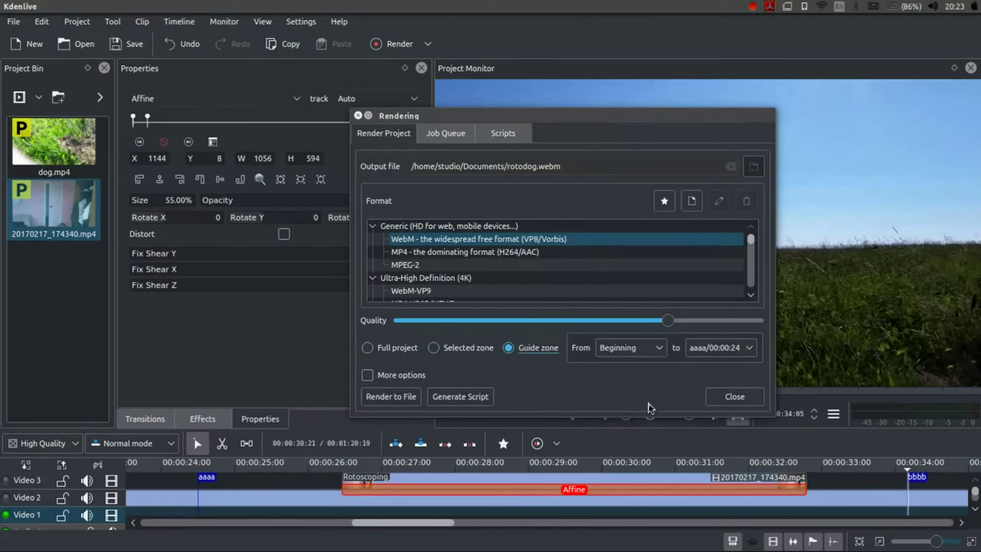
{"action": "left_click", "coordinate": [651, 353]}
{"action": "left_click", "coordinate": [629, 374]}
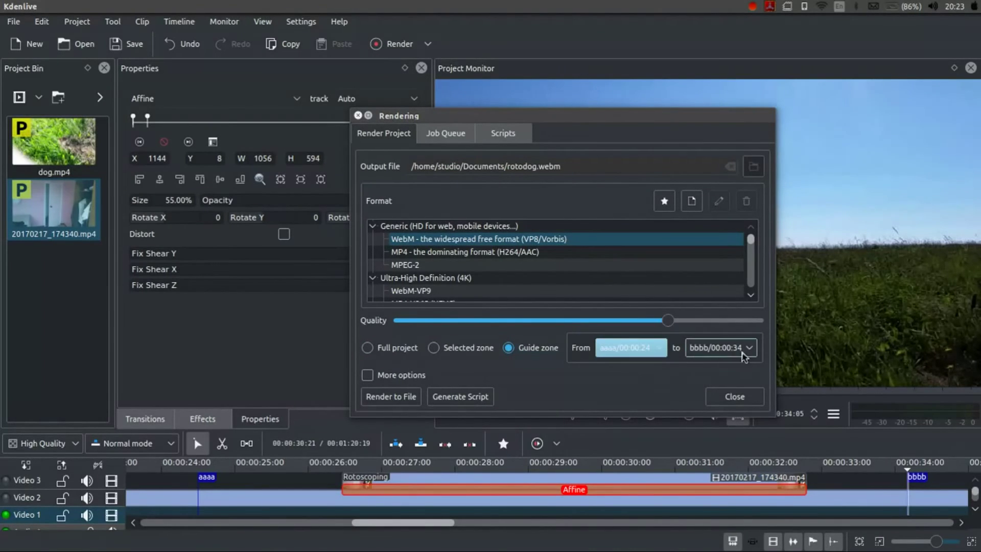
{"action": "left_click", "coordinate": [423, 245]}
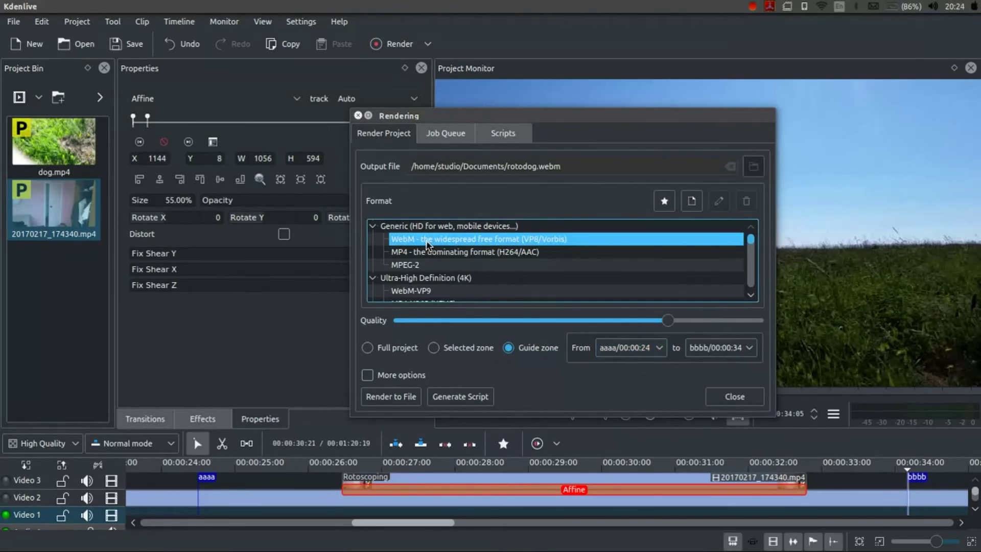
{"action": "left_click", "coordinate": [399, 398]}
{"action": "left_click", "coordinate": [657, 301]}
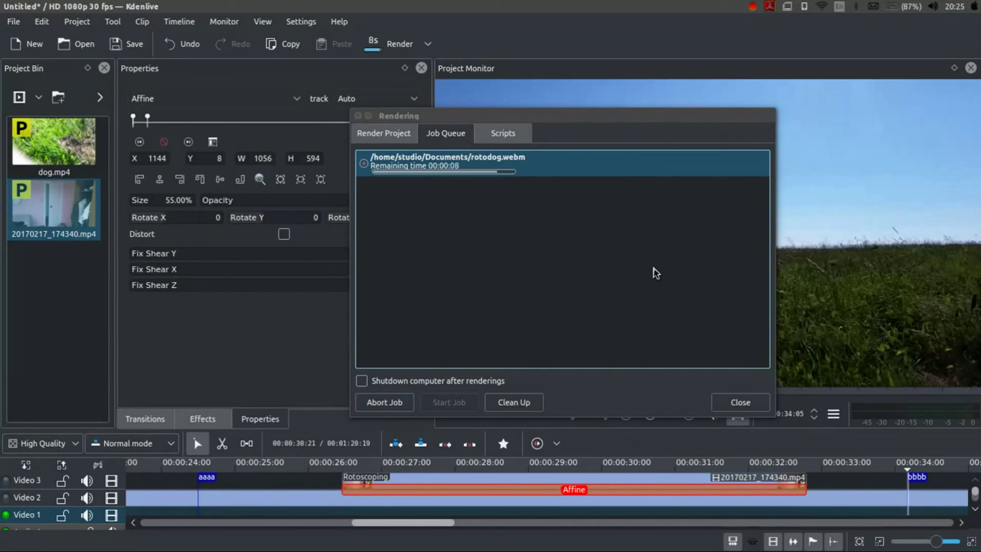
- Open a maximized file manager on another workspace
{"action": "key", "text": "ctrl+alt+Right"}
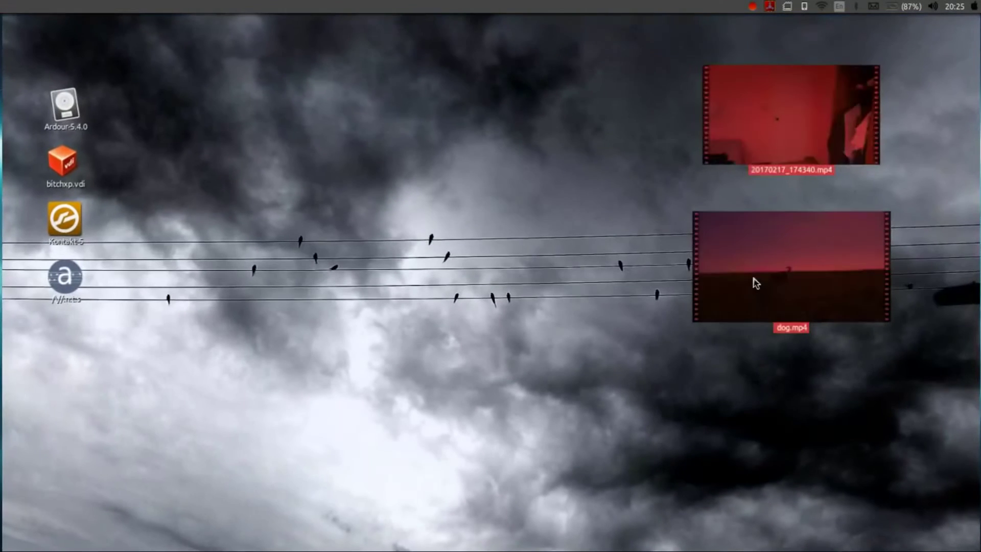
{"action": "key", "text": "super+e"}
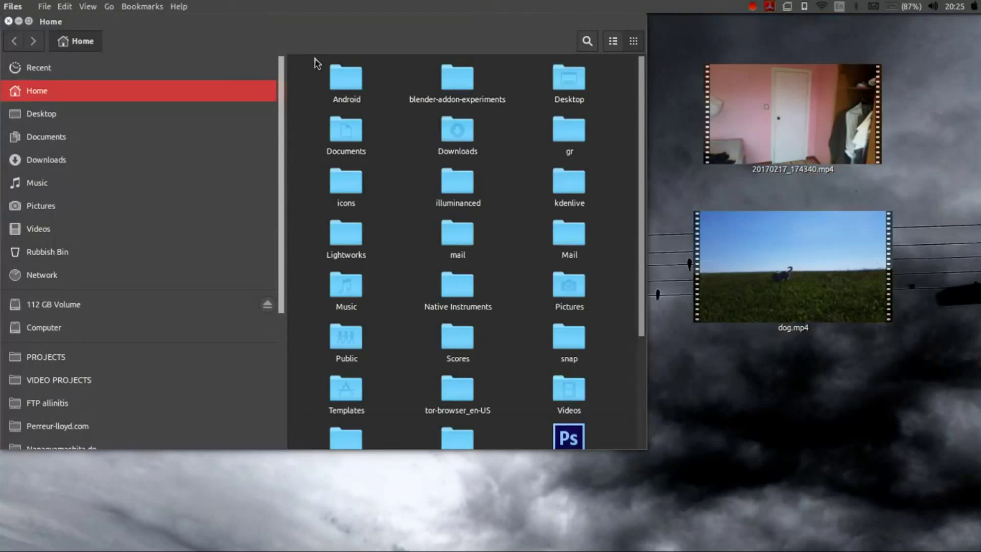
{"action": "key", "text": "ctrl+super+Up"}
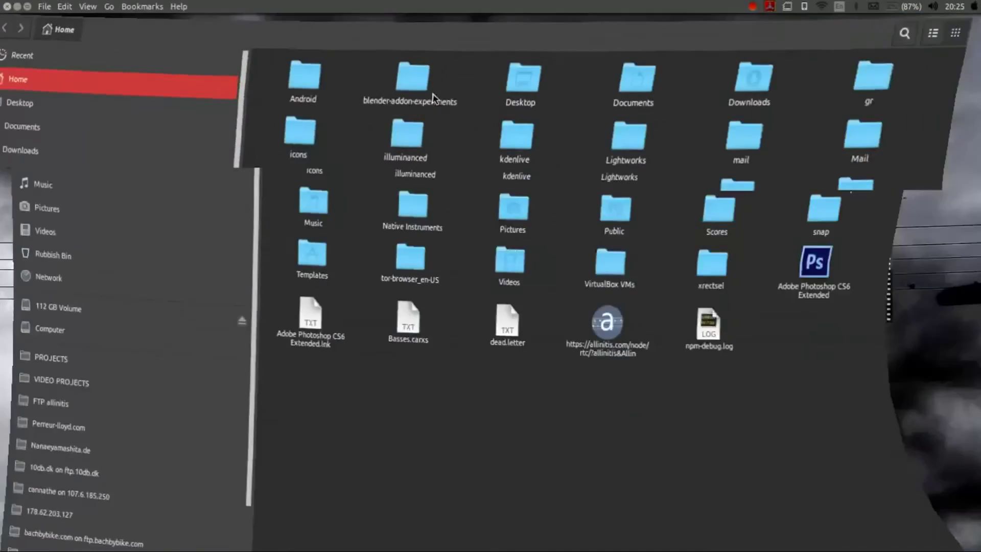
- Go to Documents and play the rendered rotodog.webm
{"action": "left_click", "coordinate": [134, 147]}
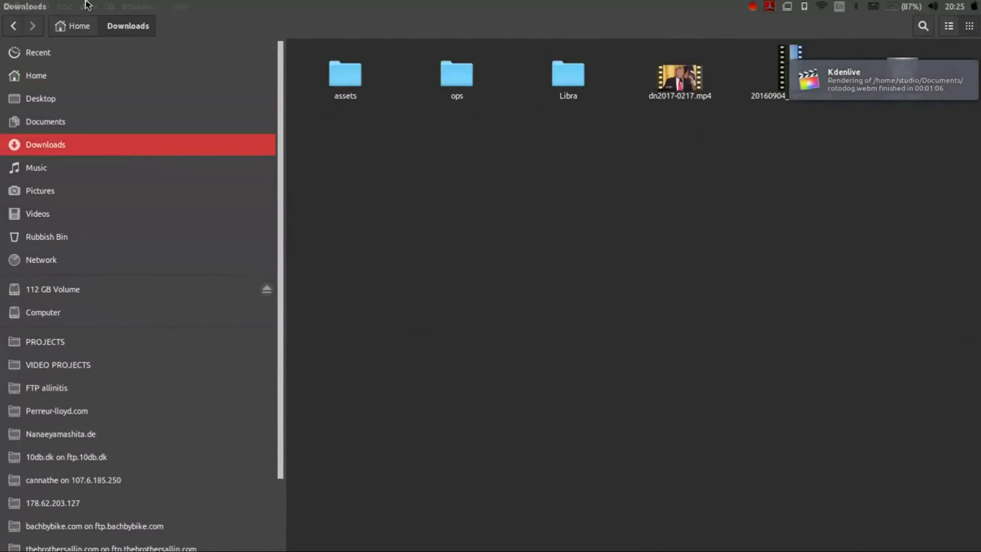
{"action": "left_click", "coordinate": [72, 124]}
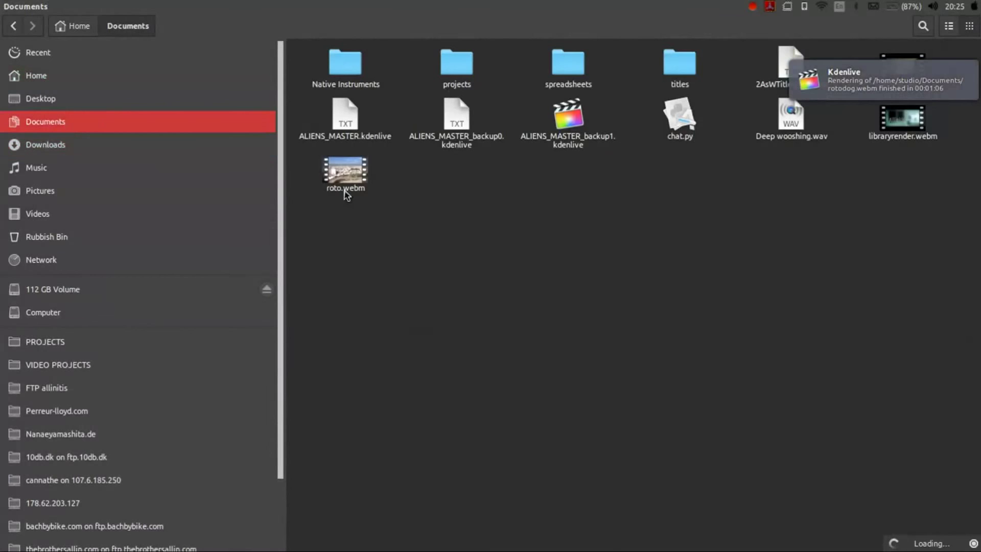
{"action": "left_click", "coordinate": [465, 182]}
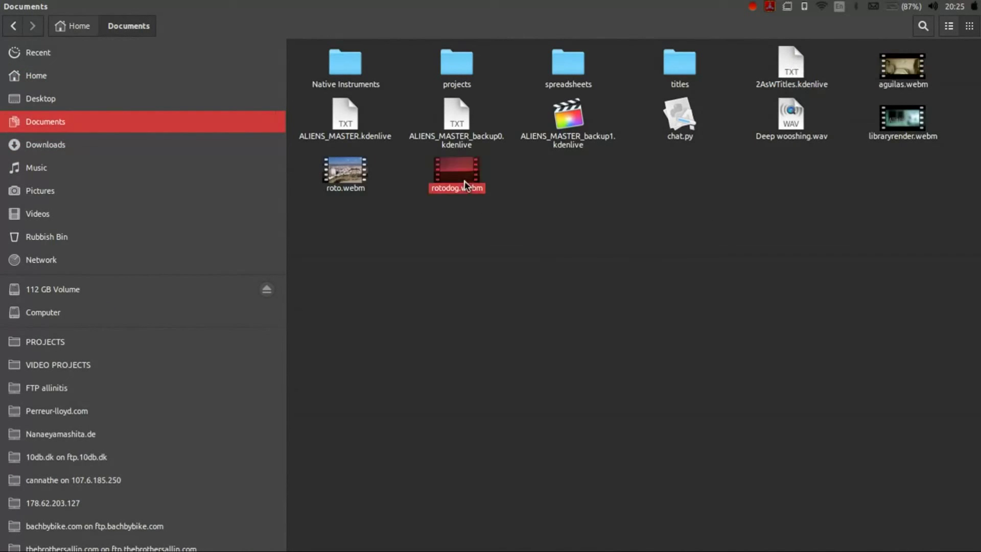
{"action": "left_click", "coordinate": [499, 197]}
{"action": "left_click", "coordinate": [478, 181]}
{"action": "double_click", "coordinate": [478, 182]}
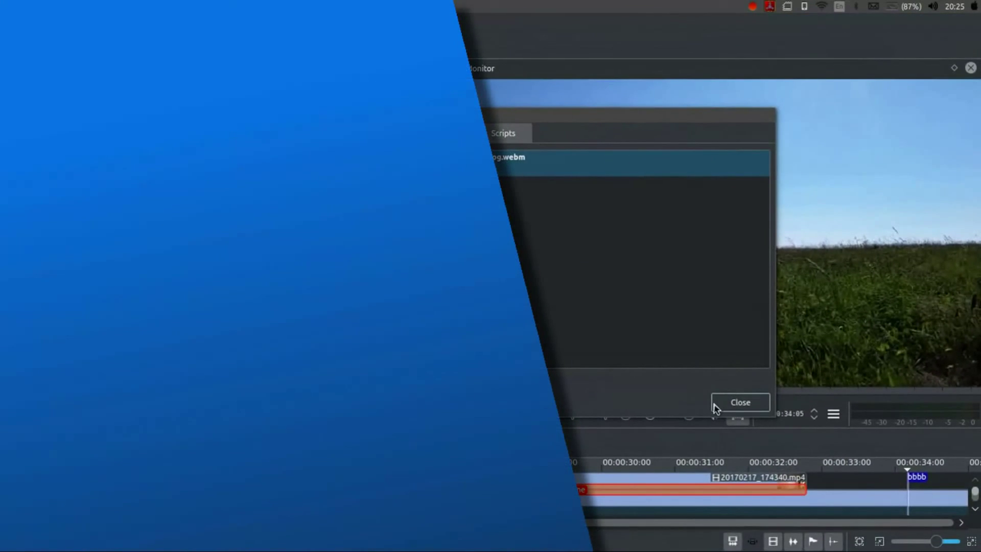
- Close the Rendering dialog to return to the timeline and monitor
{"action": "left_click", "coordinate": [722, 404]}
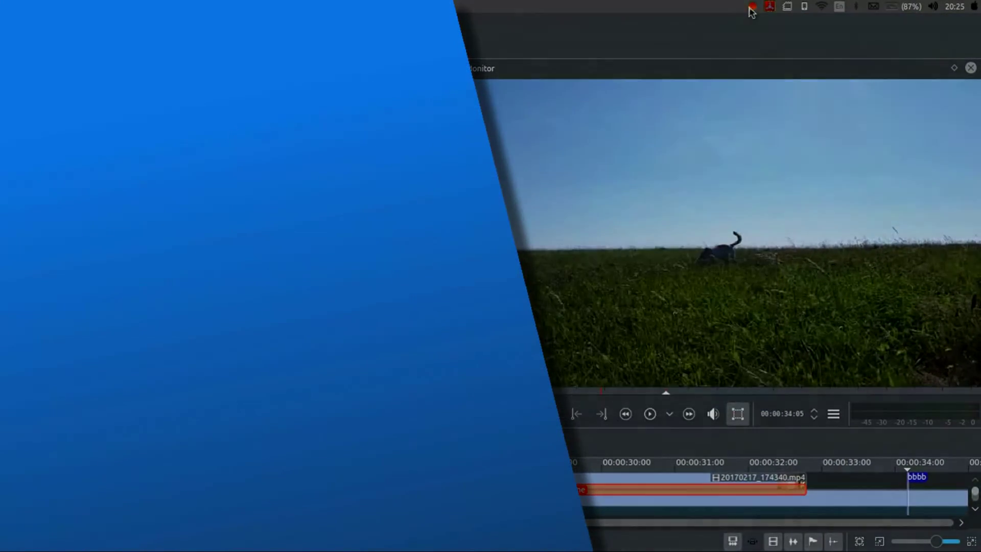